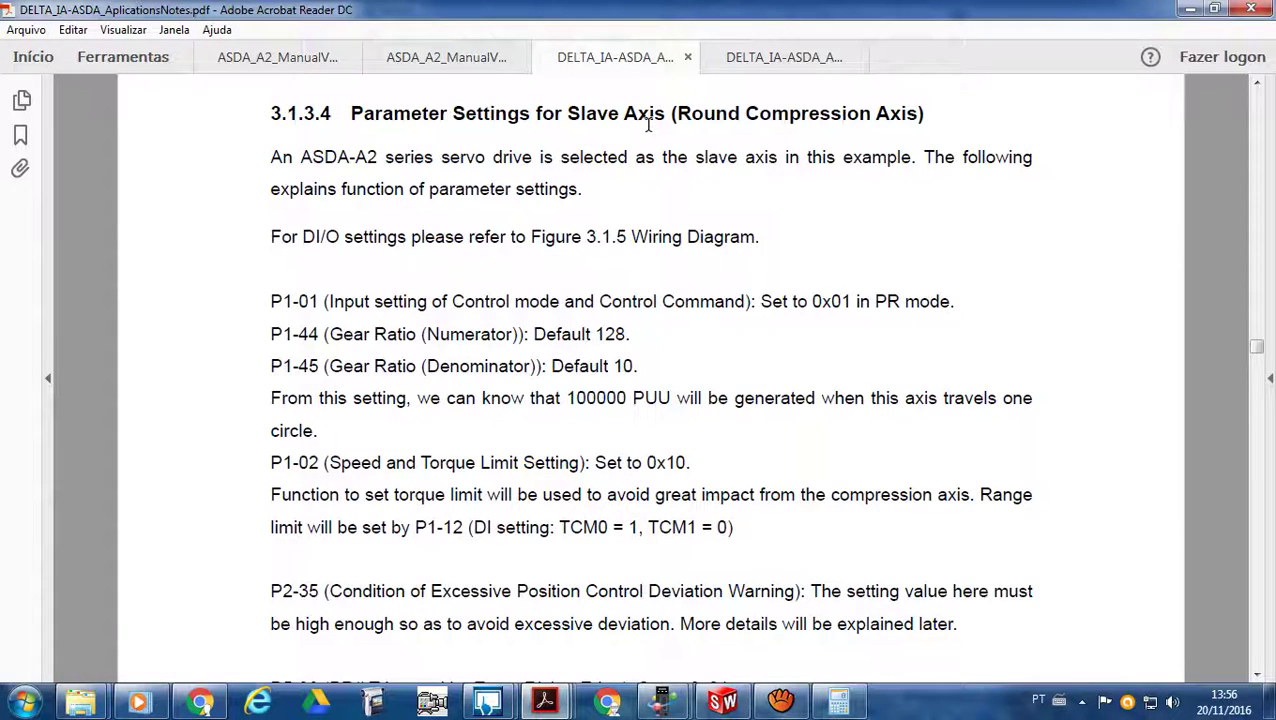
Switch to the Calculator and clear its current value for checking the gear ratio.
{"action": "scroll", "coordinate": [645, 127], "scroll_direction": "down", "scroll_amount": 2}
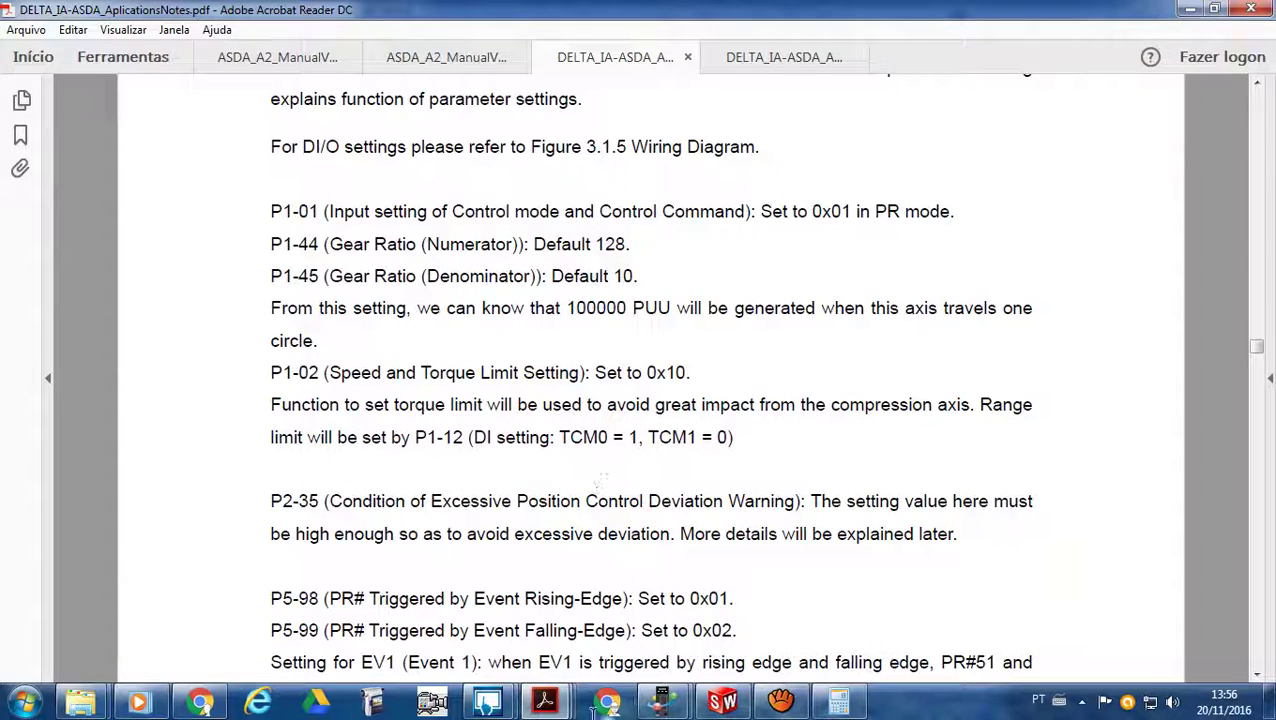
{"action": "left_click", "coordinate": [838, 702]}
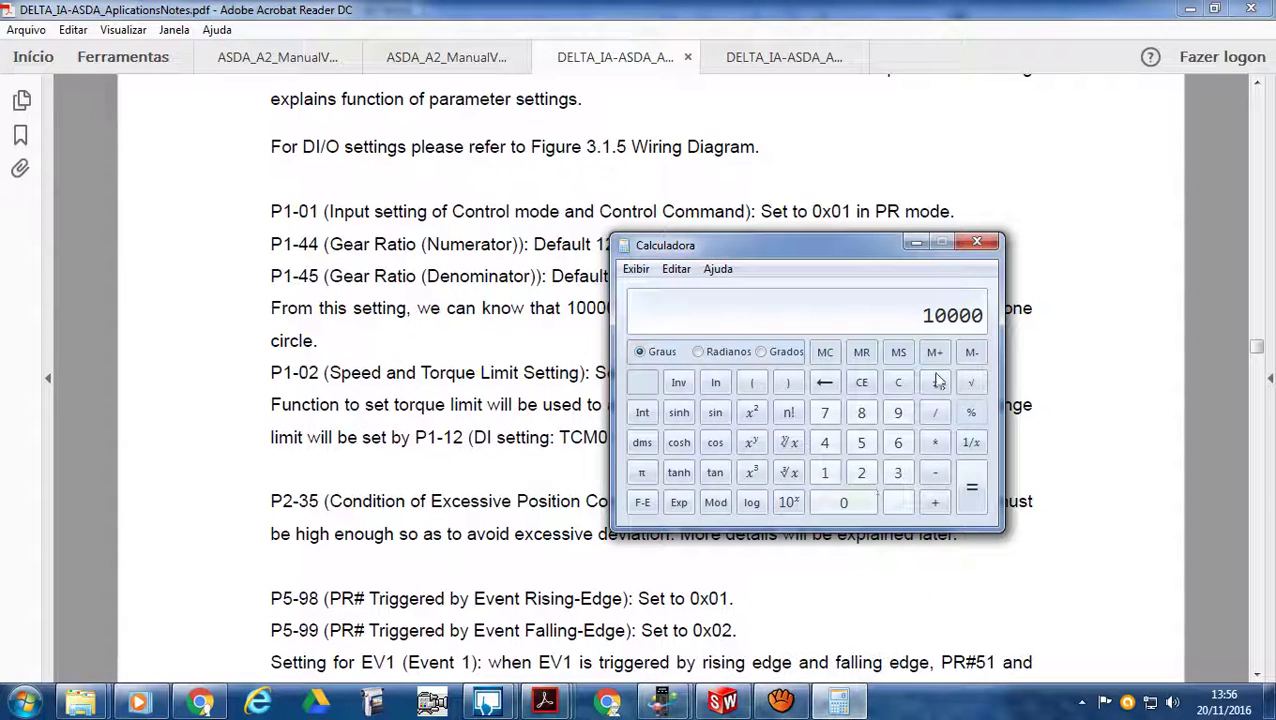
{"action": "left_click", "coordinate": [898, 382]}
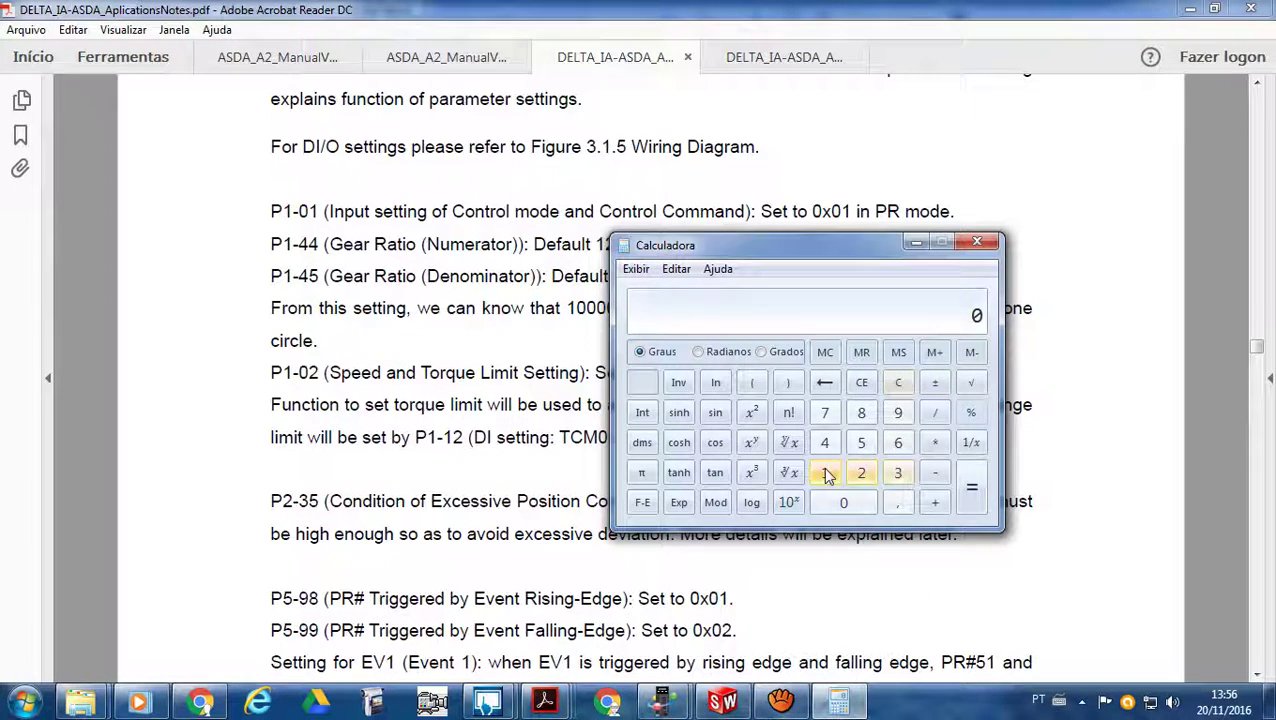
{"action": "left_click", "coordinate": [825, 475]}
{"action": "left_click", "coordinate": [861, 412]}
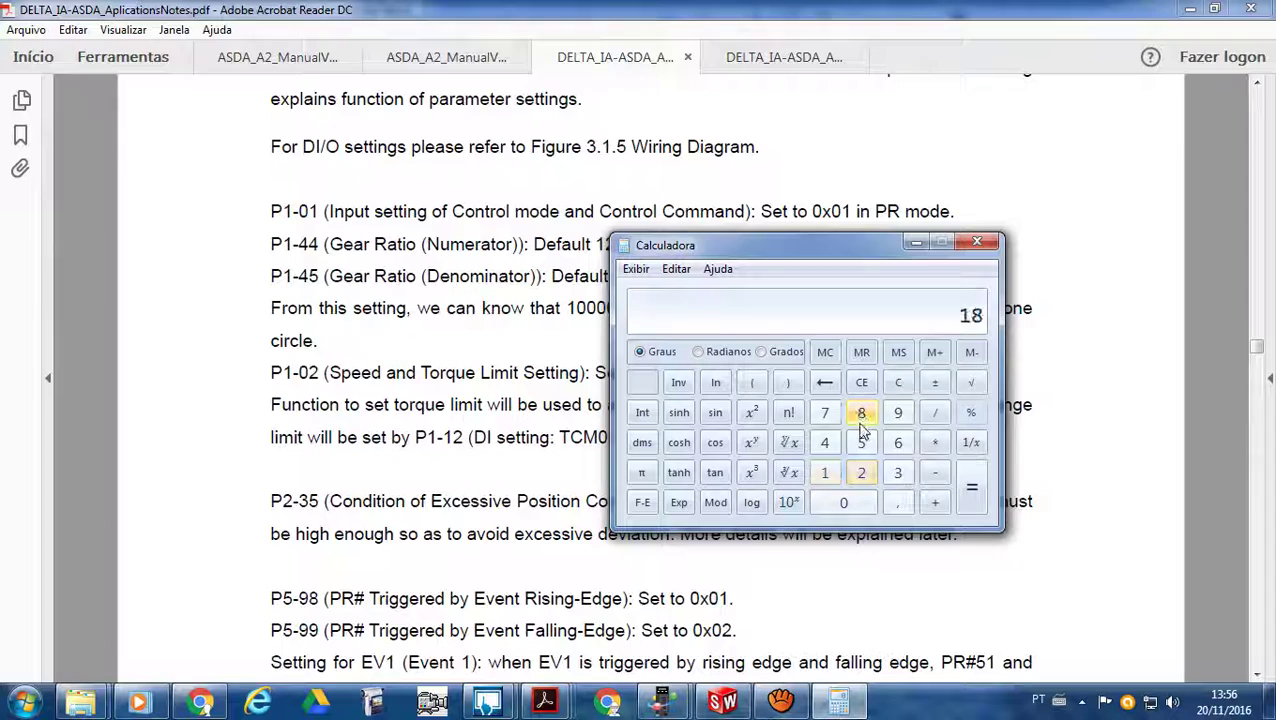
{"action": "left_click", "coordinate": [900, 384]}
Divide the default gear ratio numerator 128 by the denominator 10.
{"action": "left_click", "coordinate": [825, 473]}
{"action": "left_click", "coordinate": [861, 473]}
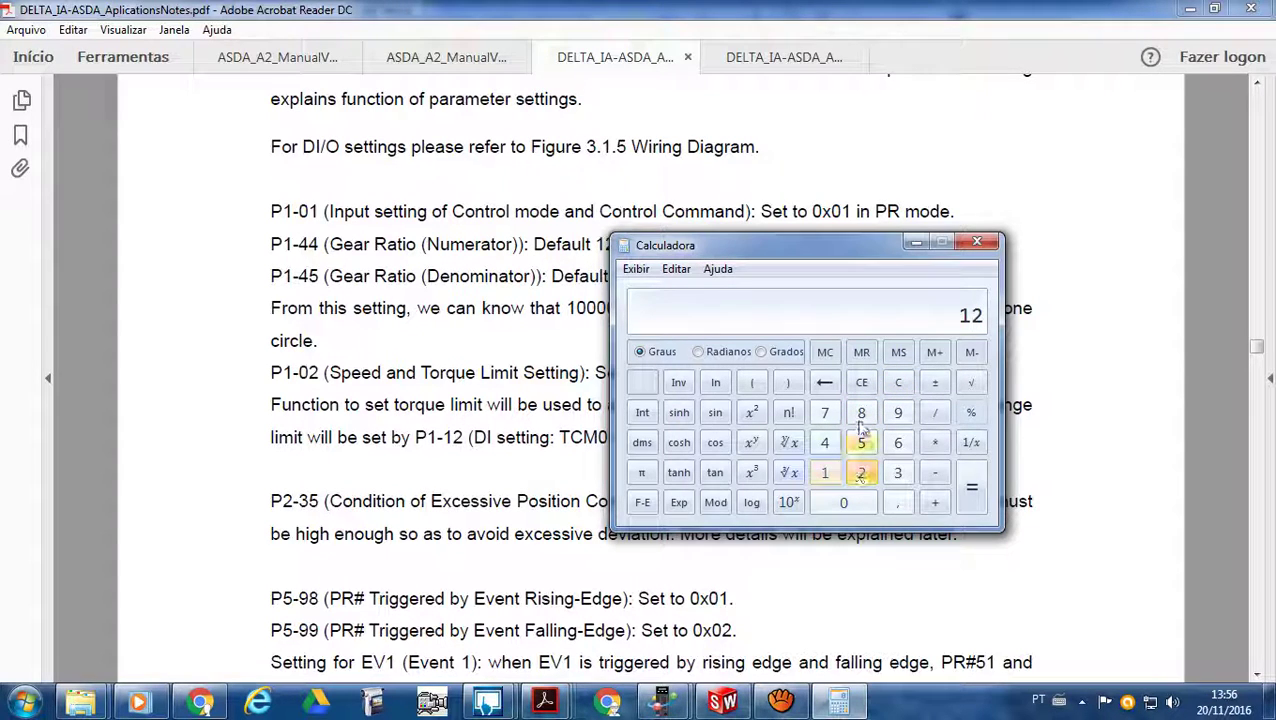
{"action": "left_click", "coordinate": [861, 412]}
{"action": "left_click", "coordinate": [935, 412]}
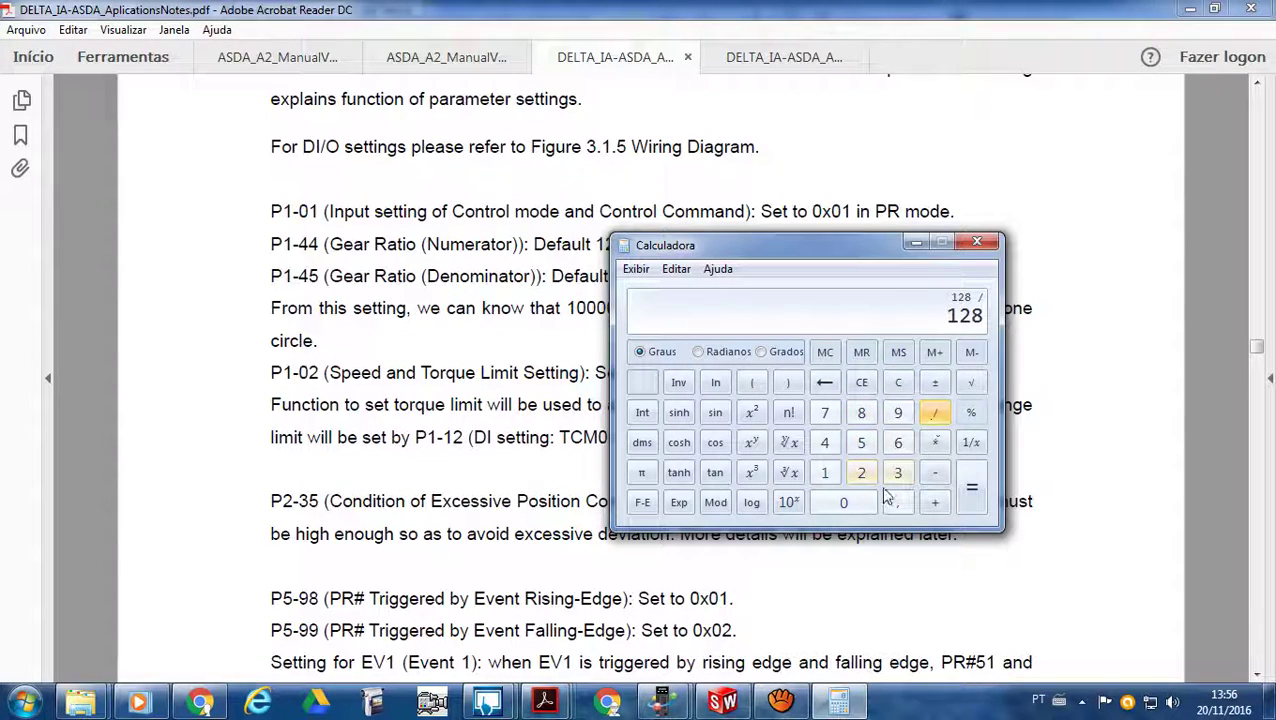
{"action": "left_click", "coordinate": [825, 473]}
{"action": "left_click", "coordinate": [843, 502]}
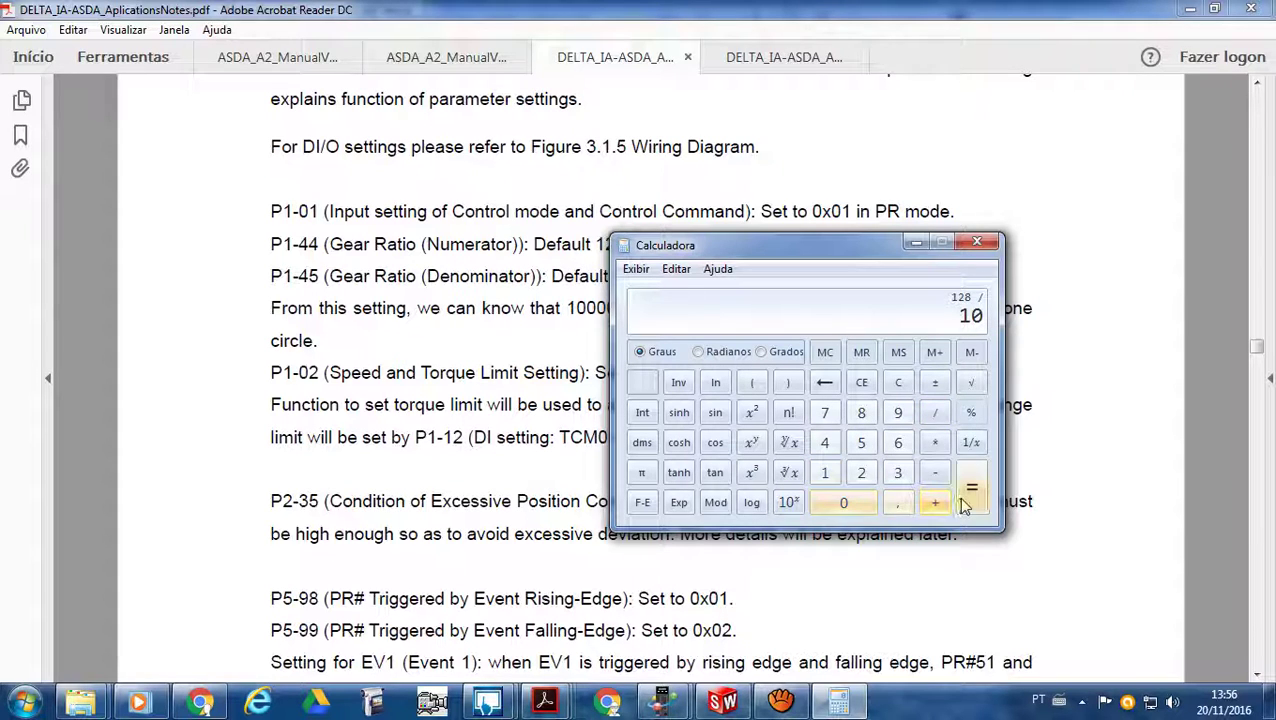
{"action": "left_click", "coordinate": [966, 500]}
Clear the calculator, divide 1280000 by 12,8 to get the PUU per turn, and minimize it.
{"action": "left_click", "coordinate": [898, 389]}
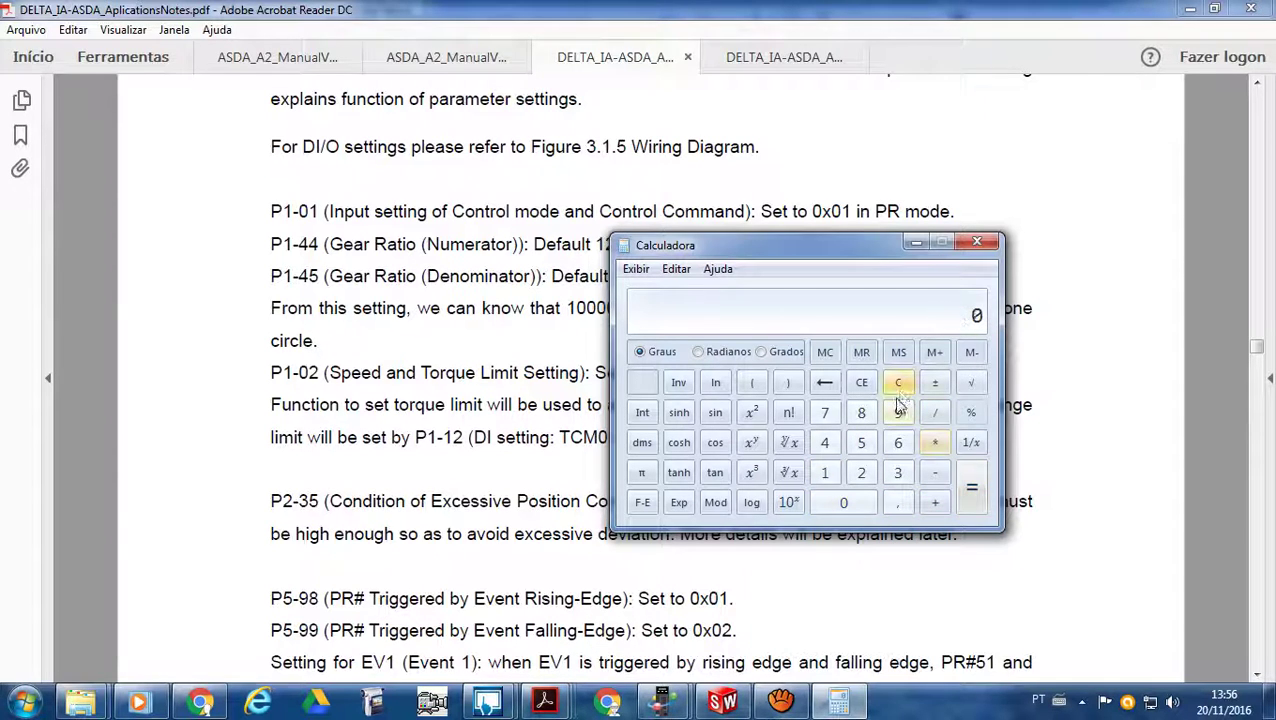
{"action": "left_click", "coordinate": [825, 473]}
{"action": "left_click", "coordinate": [861, 473]}
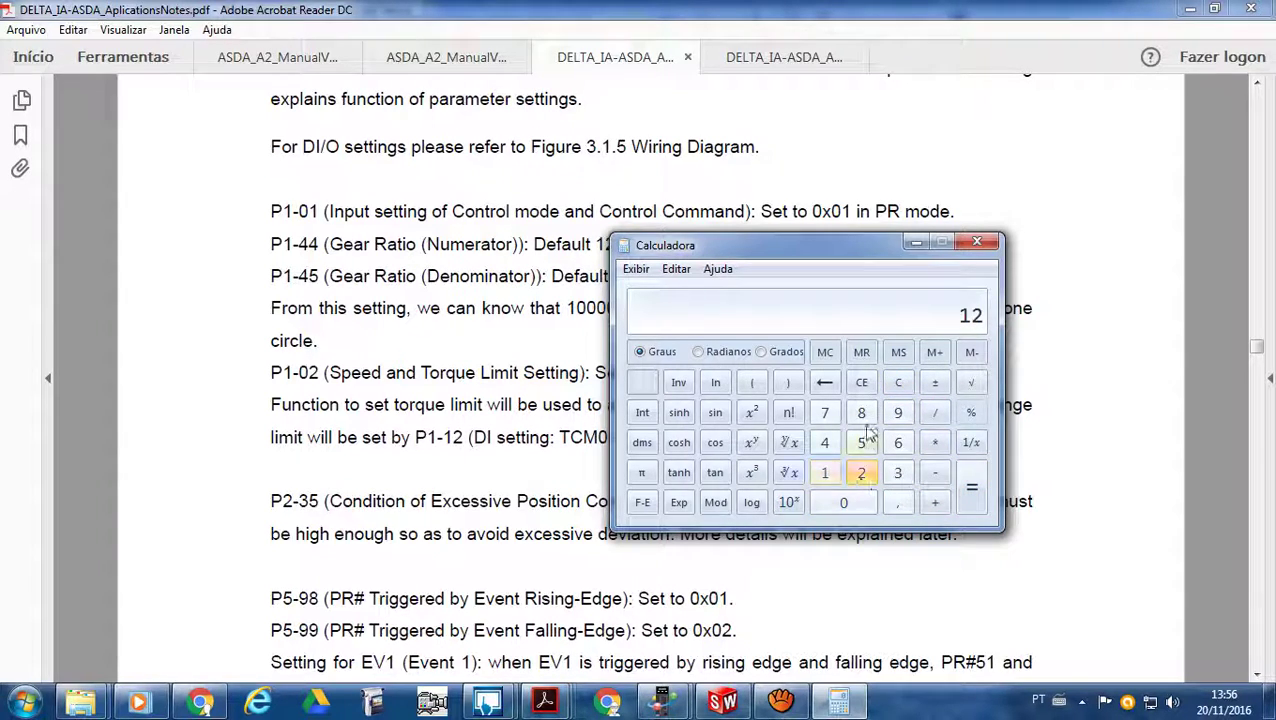
{"action": "left_click", "coordinate": [861, 413]}
{"action": "left_click", "coordinate": [862, 505]}
{"action": "left_click", "coordinate": [864, 508]}
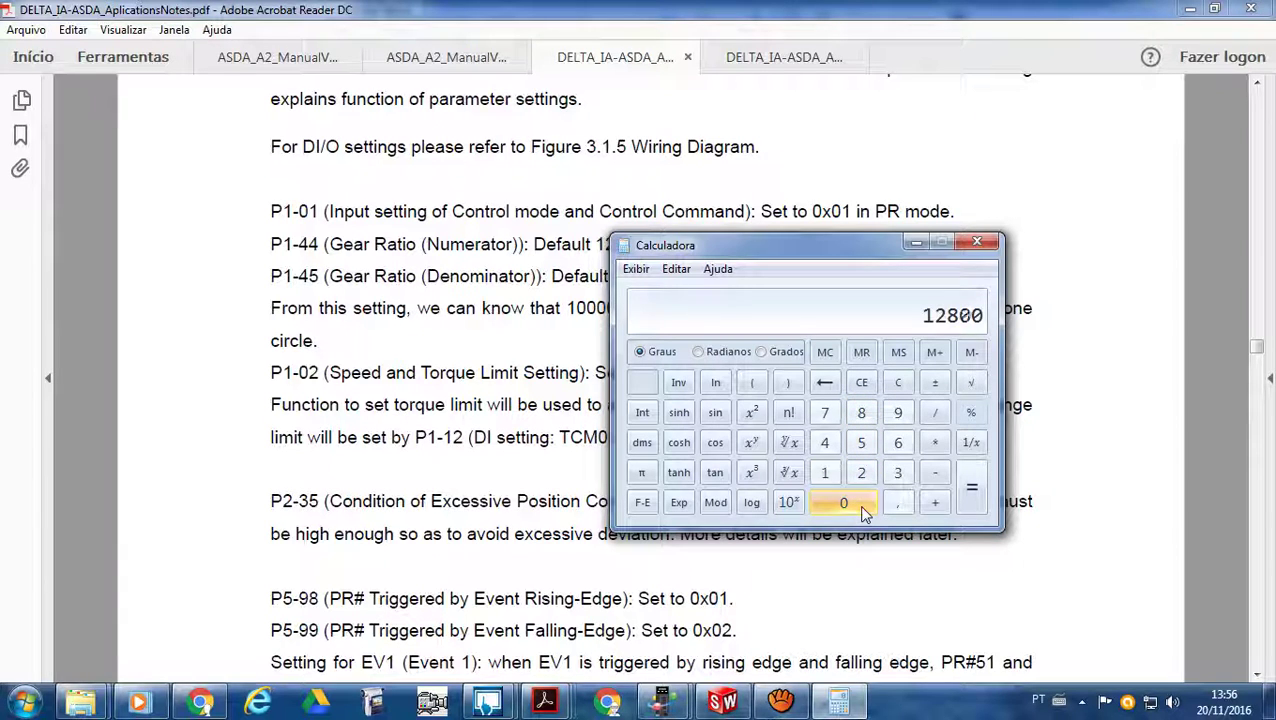
{"action": "left_click", "coordinate": [864, 510]}
{"action": "left_click", "coordinate": [864, 510]}
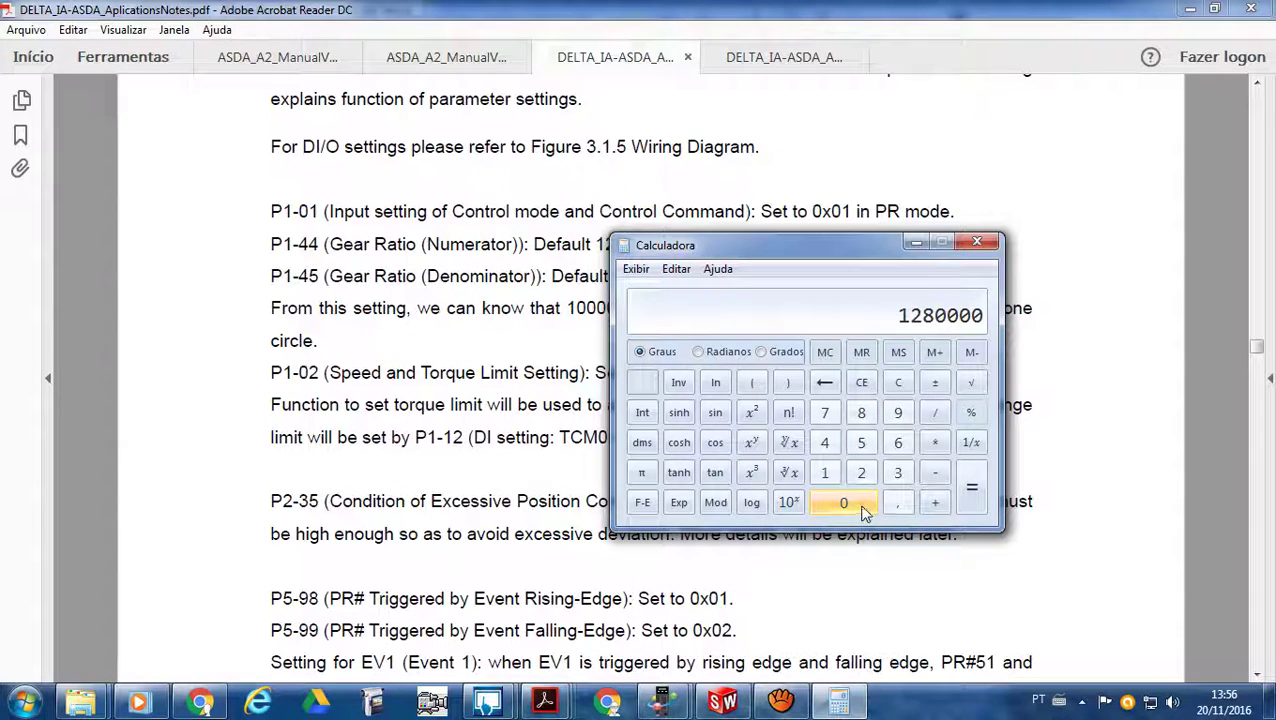
{"action": "left_click", "coordinate": [935, 413]}
{"action": "left_click", "coordinate": [825, 473]}
{"action": "left_click", "coordinate": [862, 473]}
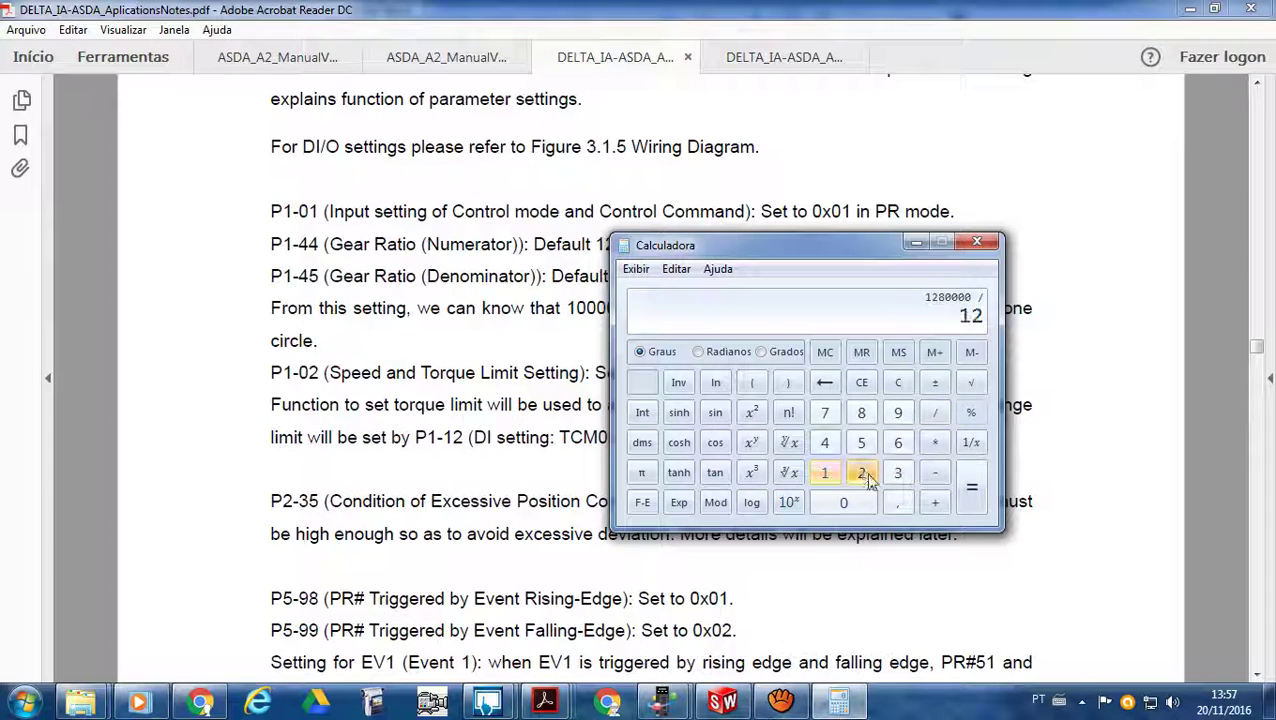
{"action": "left_click", "coordinate": [895, 502]}
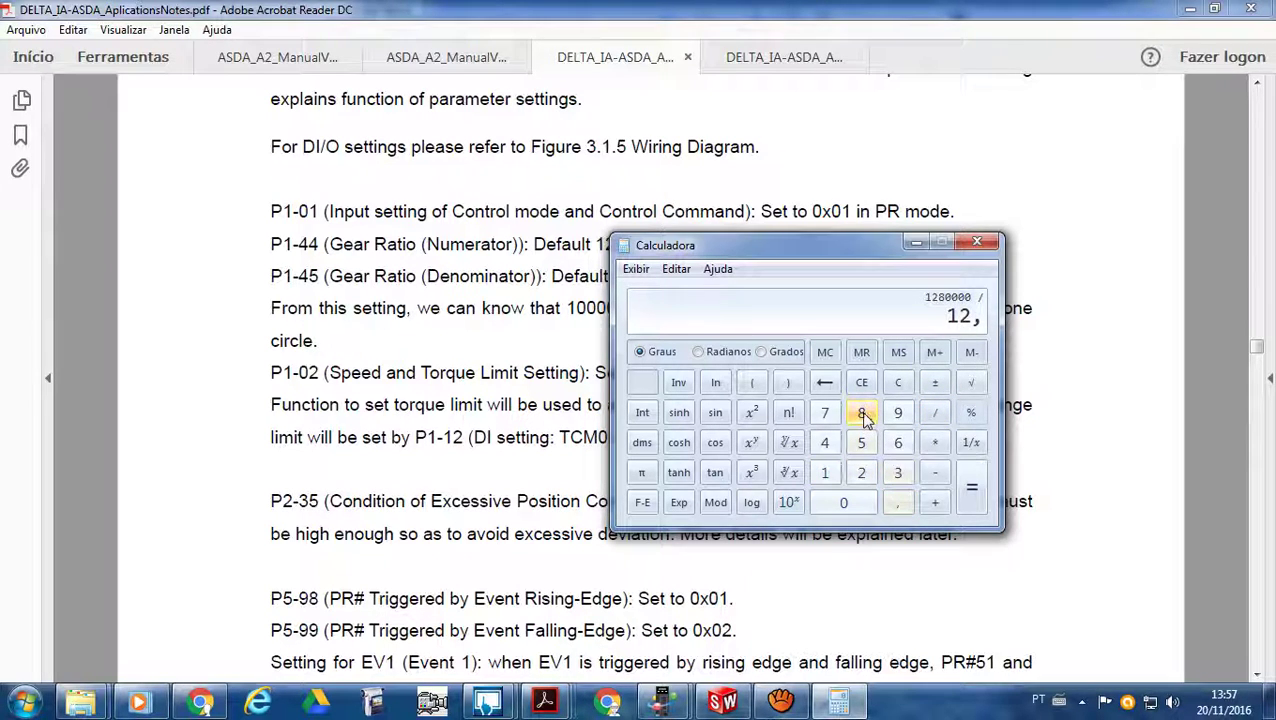
{"action": "left_click", "coordinate": [862, 413]}
{"action": "left_click", "coordinate": [971, 487]}
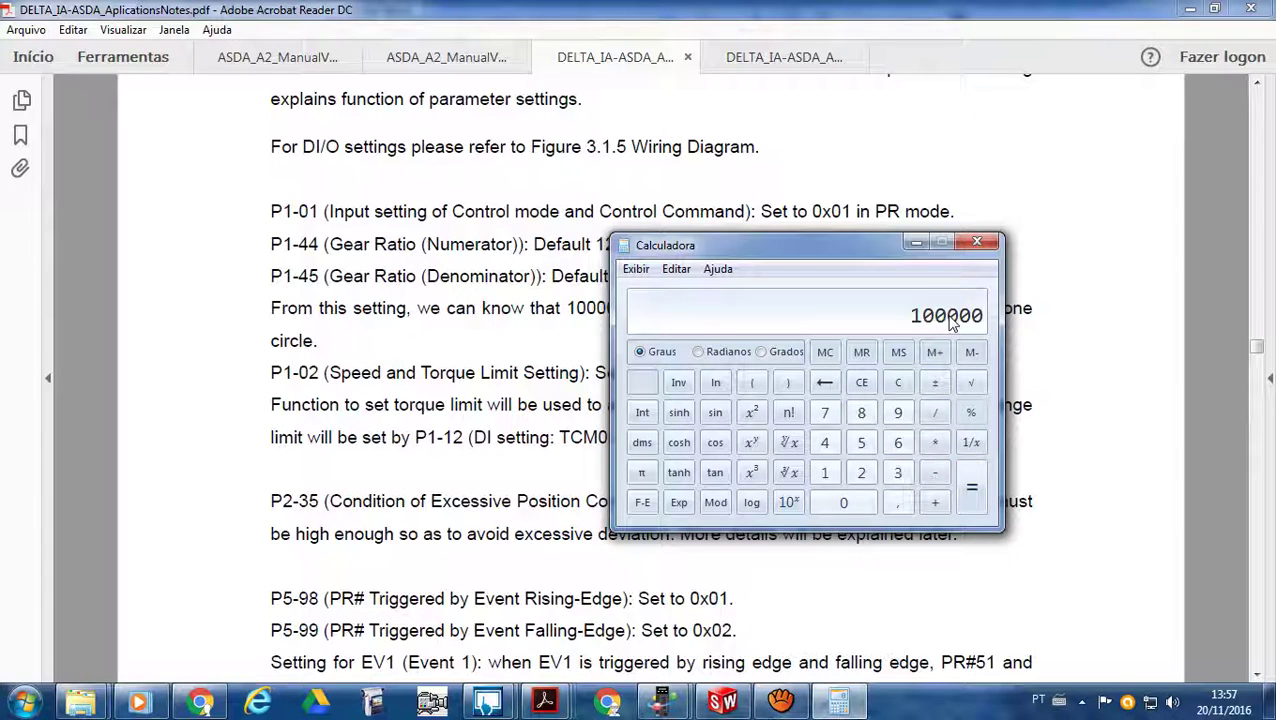
{"action": "left_click", "coordinate": [911, 241]}
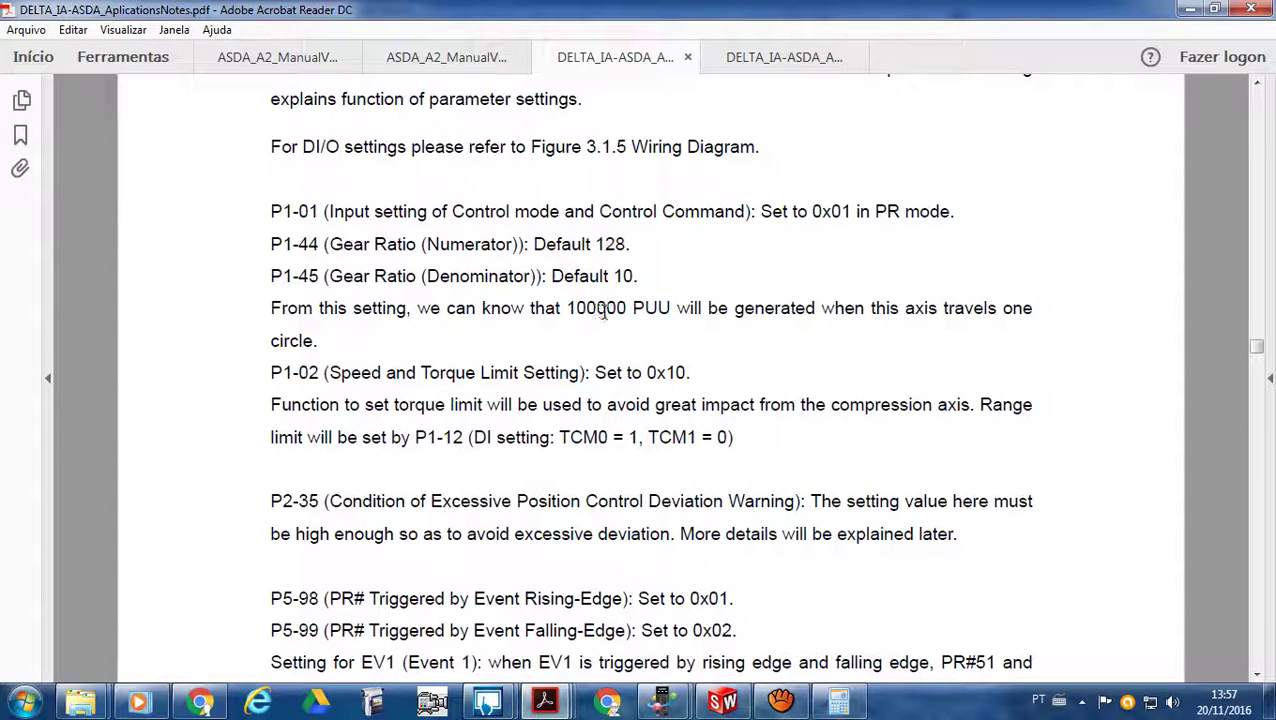
Switch to ASDA-Soft and open the help page for P1-02, Speed and Torque Limit Setting, from the P1 parameter list.
{"action": "scroll", "coordinate": [615, 343], "scroll_direction": "down", "scroll_amount": 2}
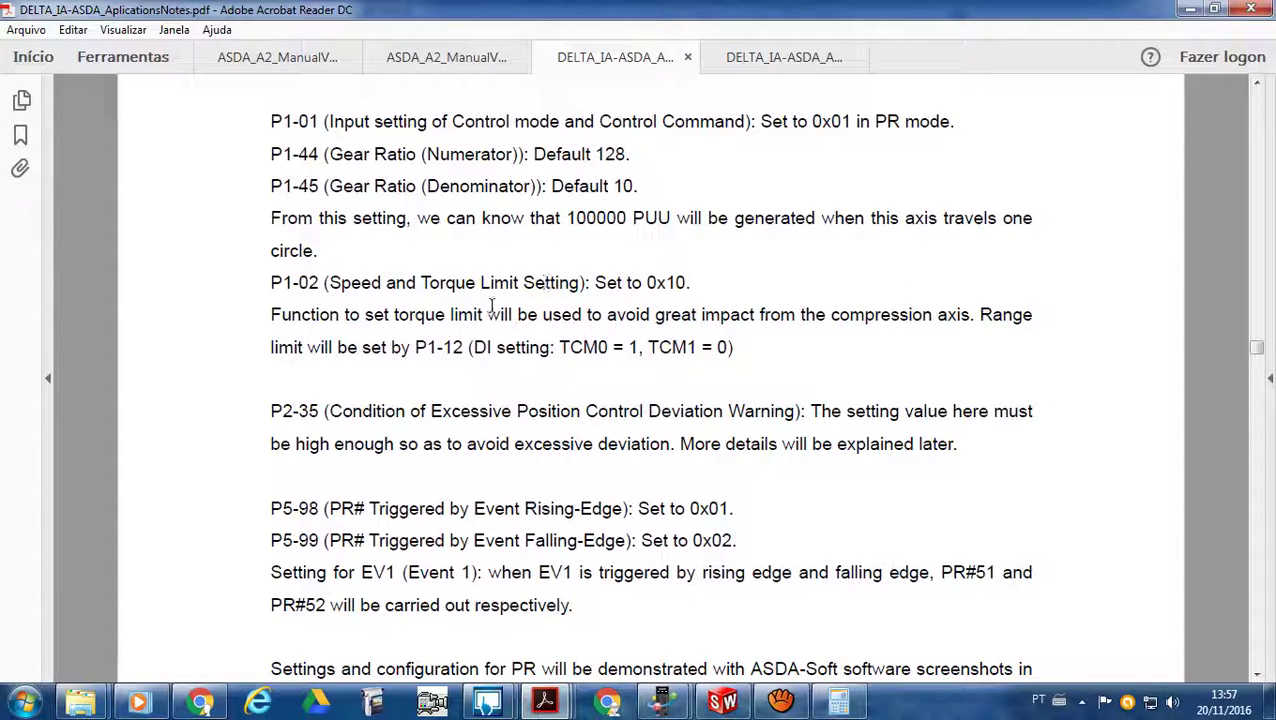
{"action": "mouse_move", "coordinate": [662, 700]}
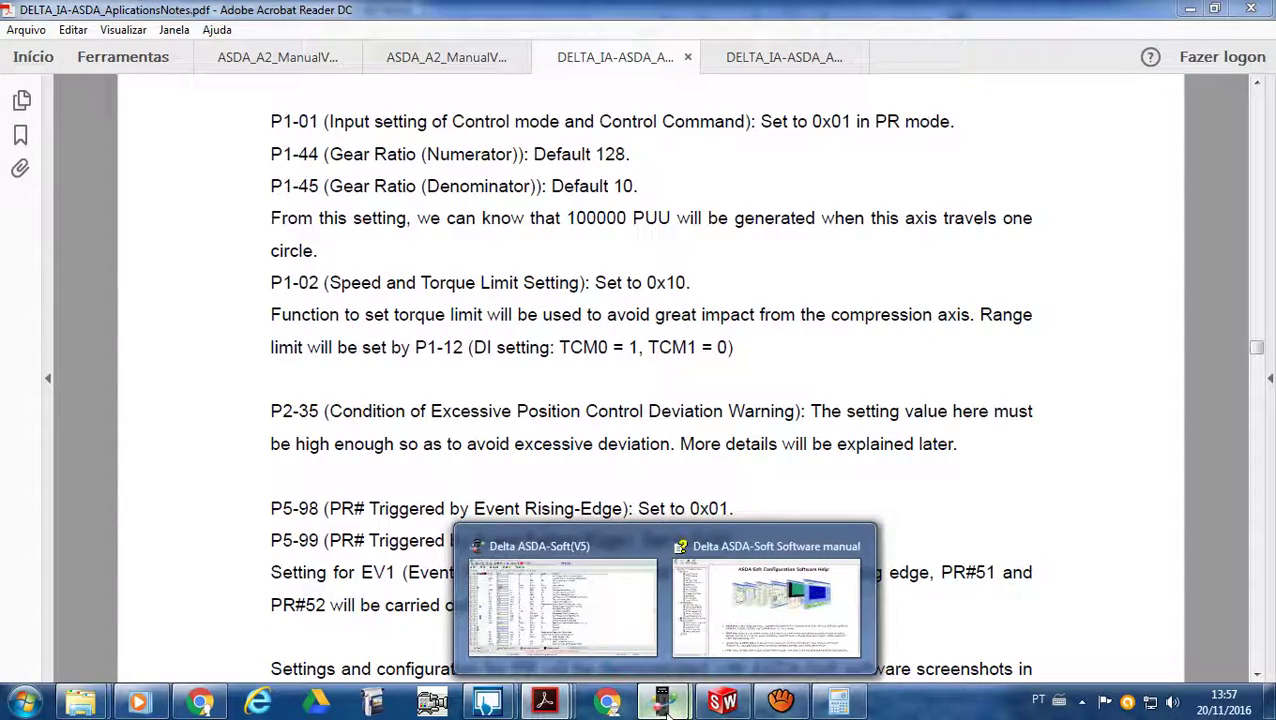
{"action": "left_click", "coordinate": [600, 600]}
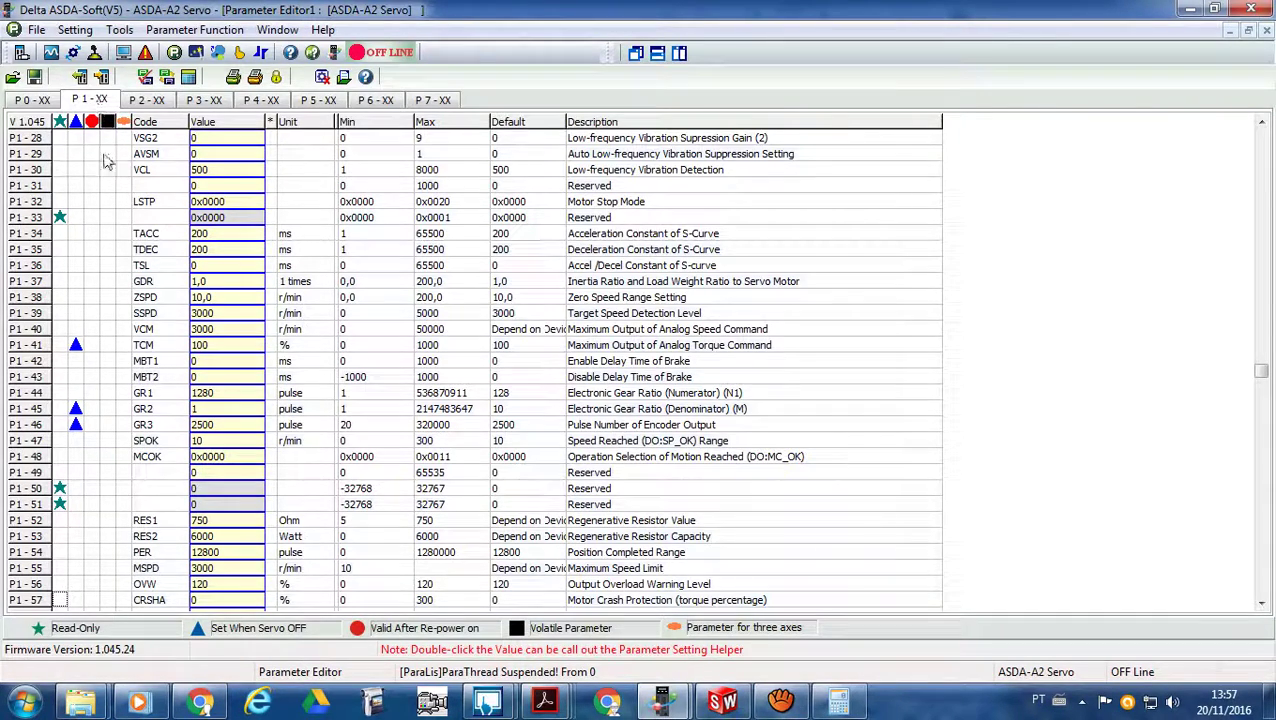
{"action": "scroll", "coordinate": [84, 170], "scroll_direction": "up", "scroll_amount": 4}
{"action": "scroll", "coordinate": [84, 180], "scroll_direction": "up", "scroll_amount": 5}
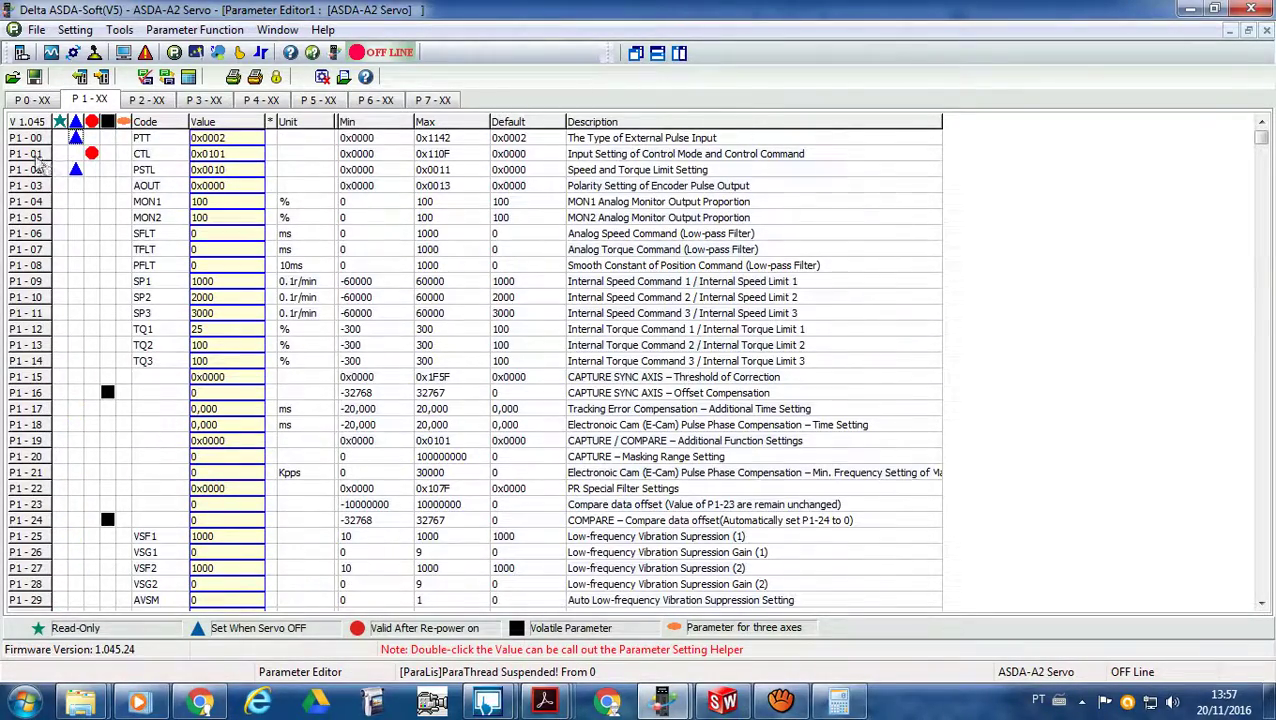
{"action": "left_click", "coordinate": [248, 170]}
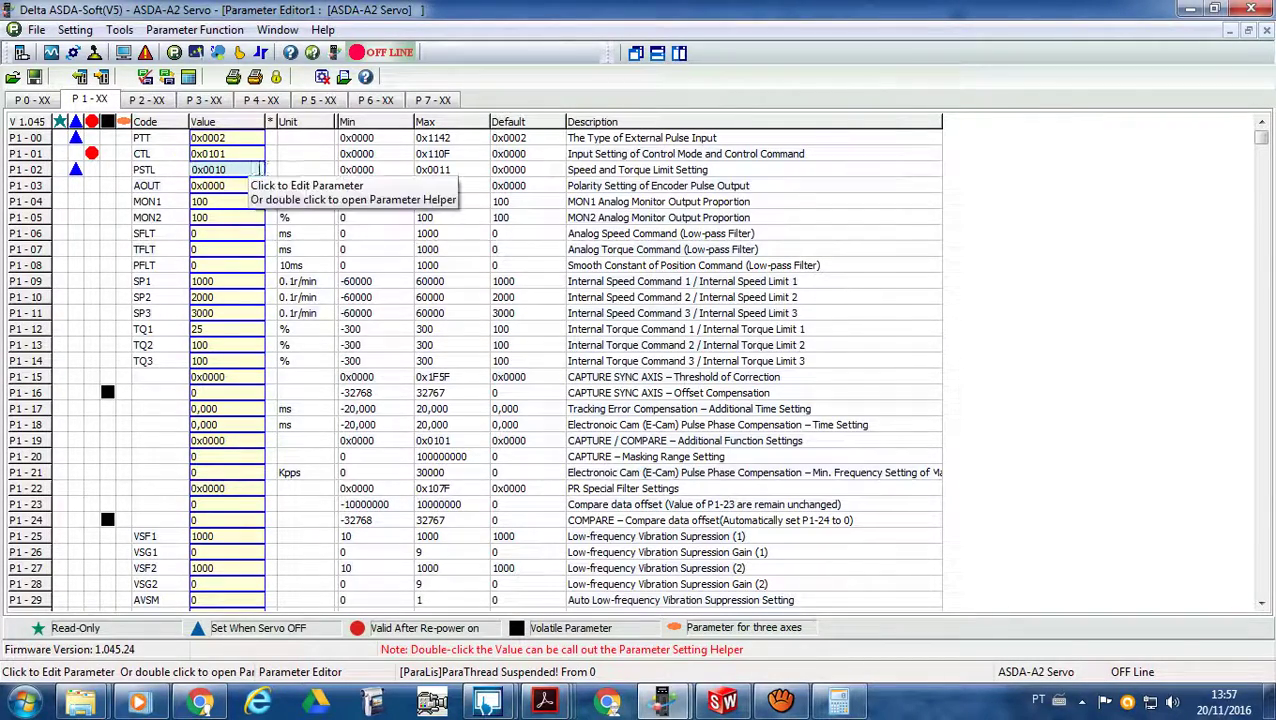
{"action": "left_click", "coordinate": [647, 173]}
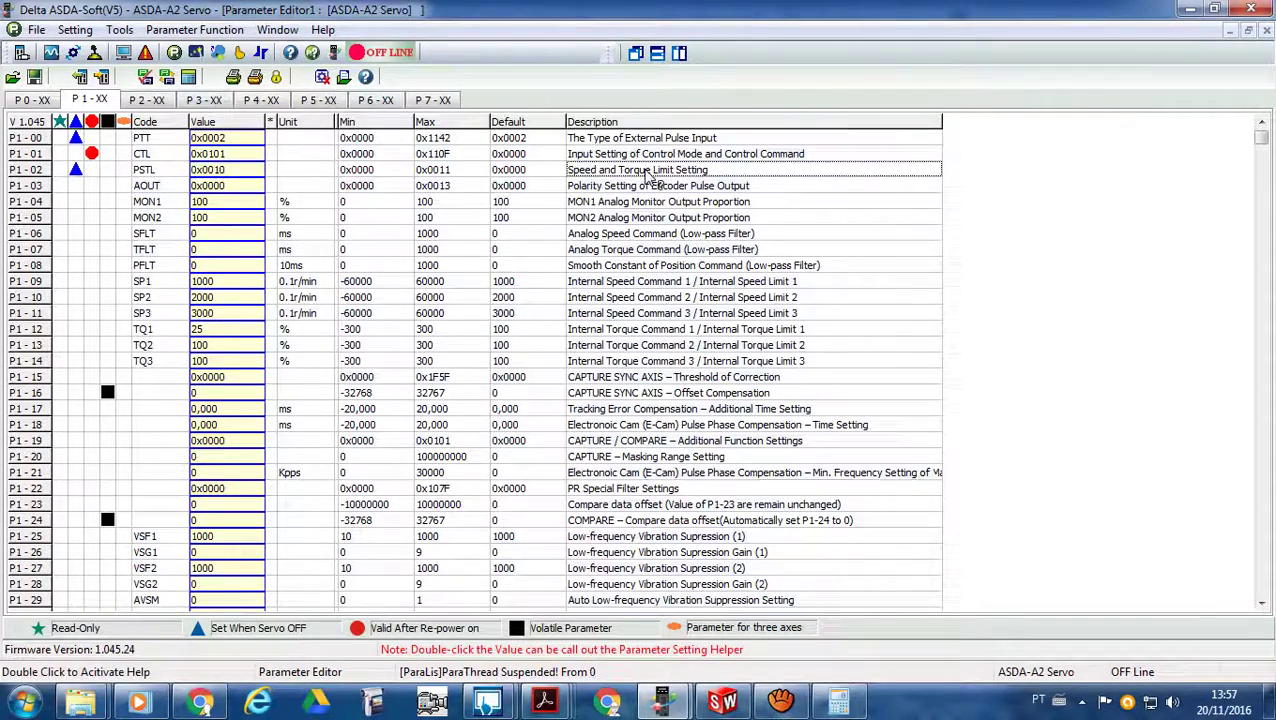
{"action": "double_click", "coordinate": [647, 173]}
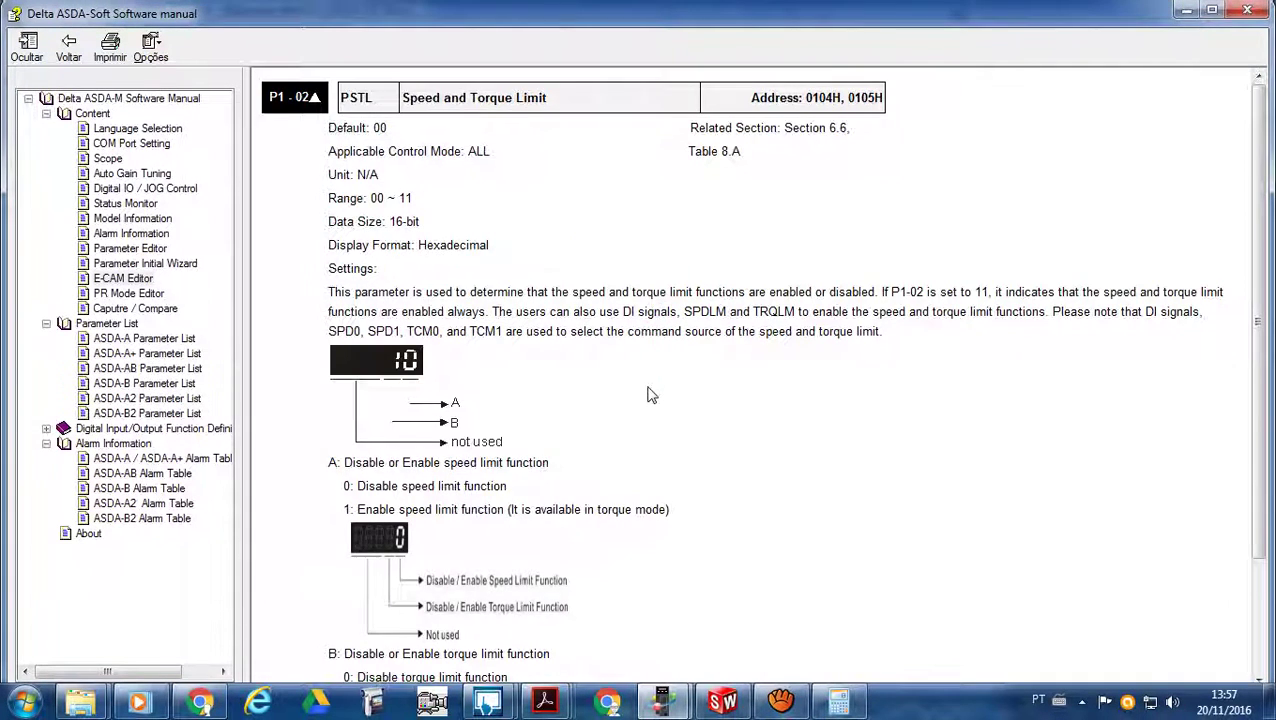
Examine the P1-02 help page, including the meaning of digits A and B and the torque limit command diagram.
{"action": "scroll", "coordinate": [650, 393], "scroll_direction": "down", "scroll_amount": 2}
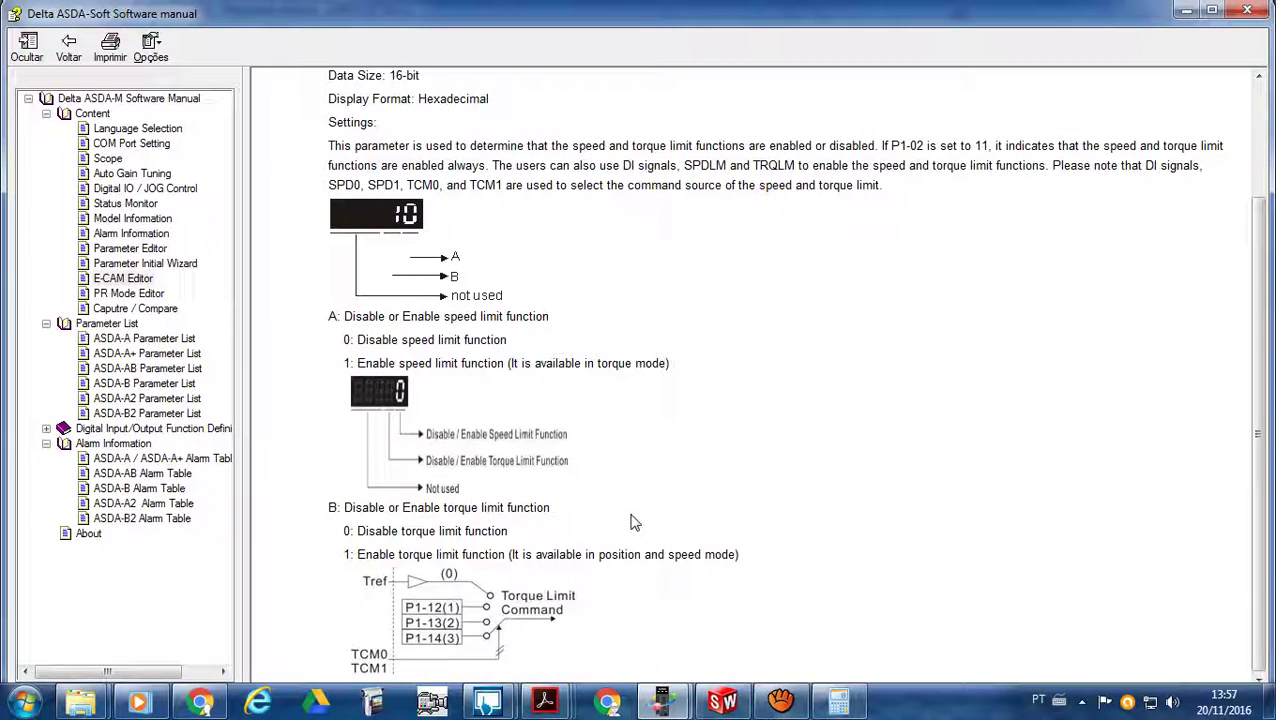
{"action": "scroll", "coordinate": [631, 521], "scroll_direction": "up", "scroll_amount": 3}
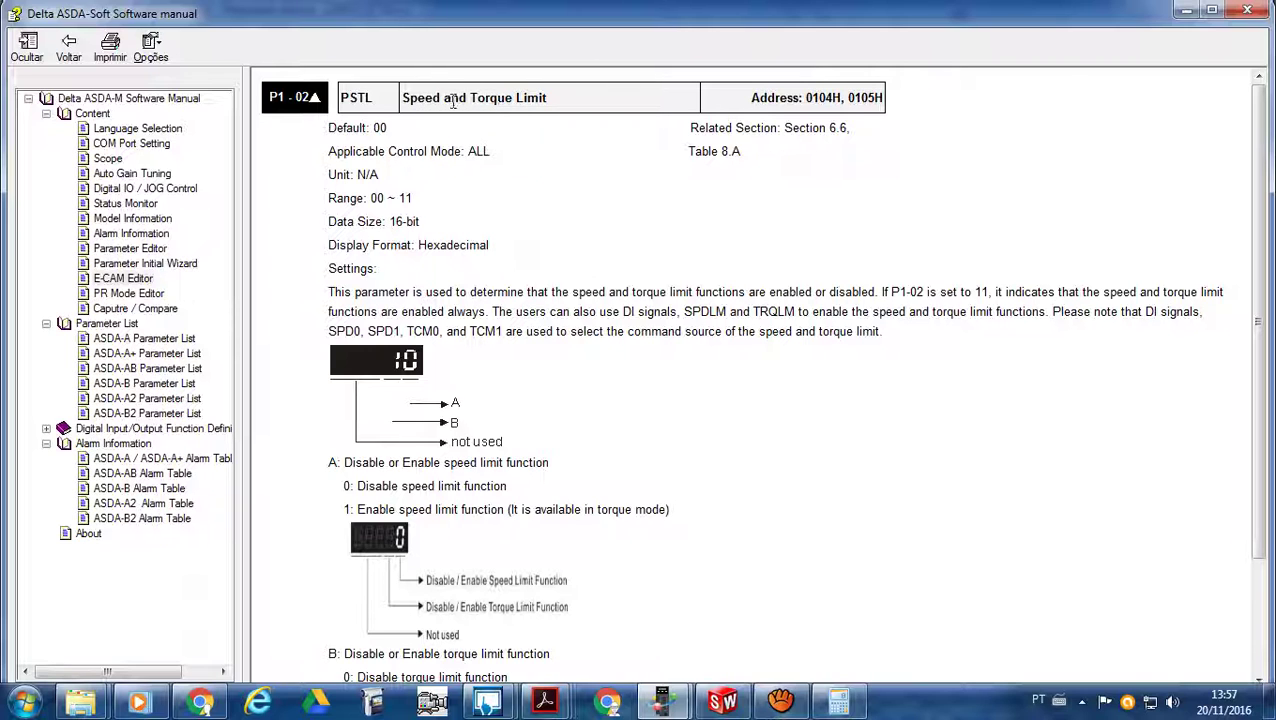
{"action": "scroll", "coordinate": [572, 408], "scroll_direction": "down", "scroll_amount": 3}
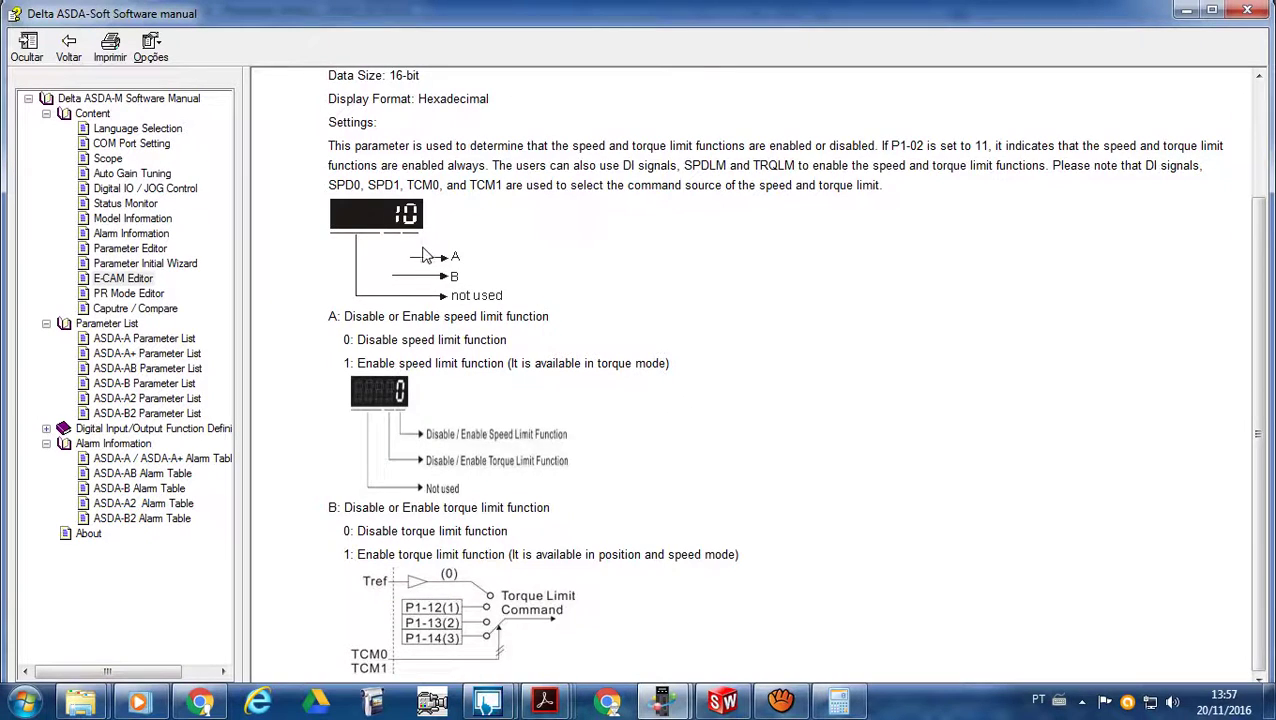
{"action": "scroll", "coordinate": [425, 255], "scroll_direction": "up", "scroll_amount": 3}
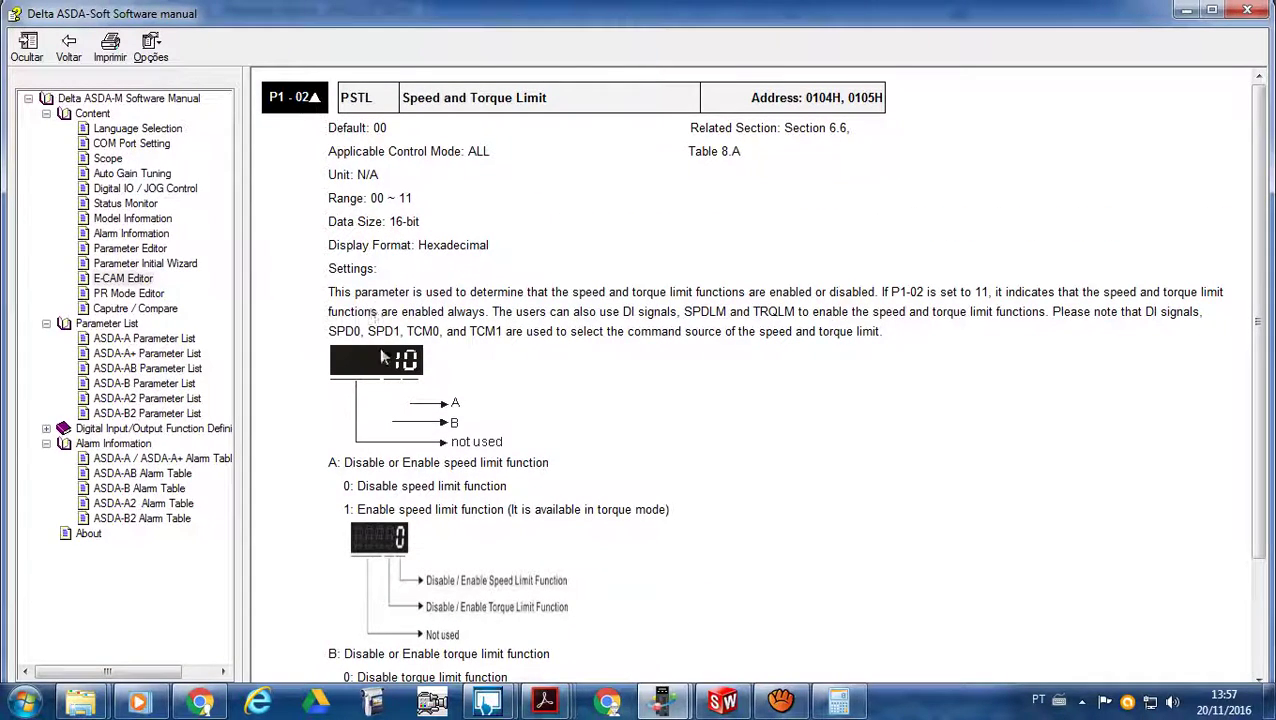
{"action": "scroll", "coordinate": [383, 360], "scroll_direction": "down", "scroll_amount": 3}
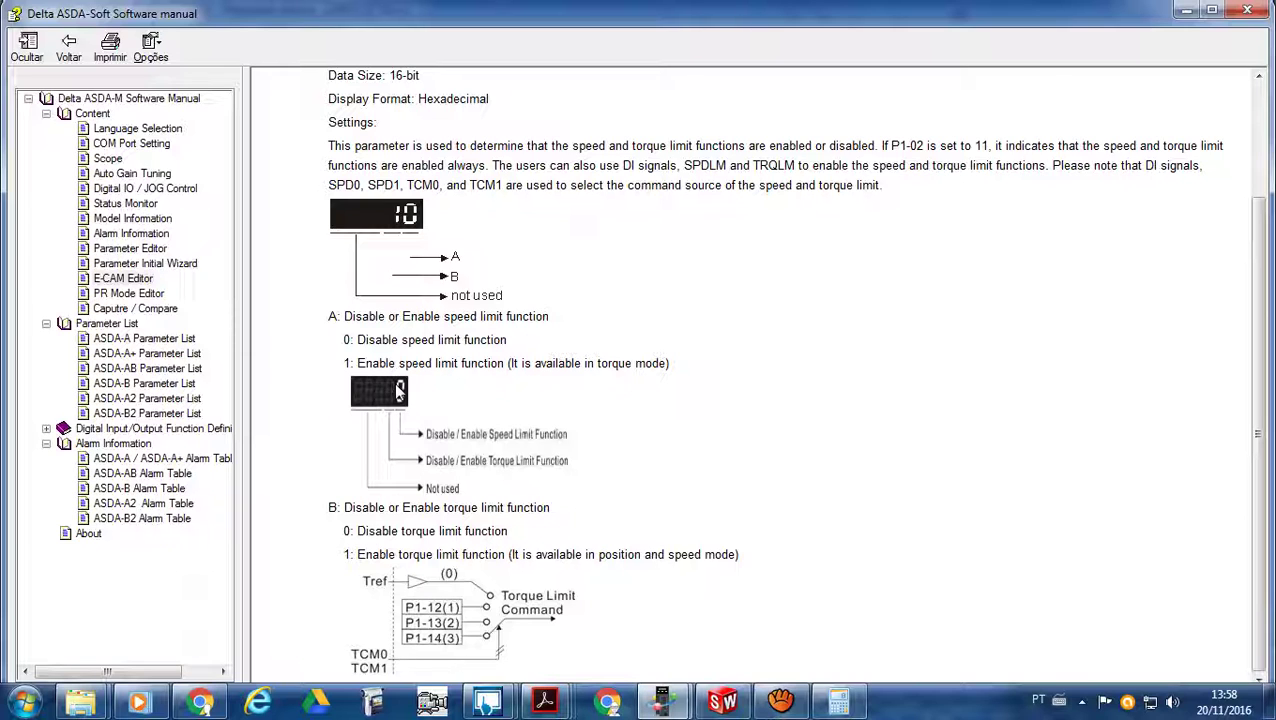
{"action": "scroll", "coordinate": [400, 412], "scroll_direction": "up", "scroll_amount": 3}
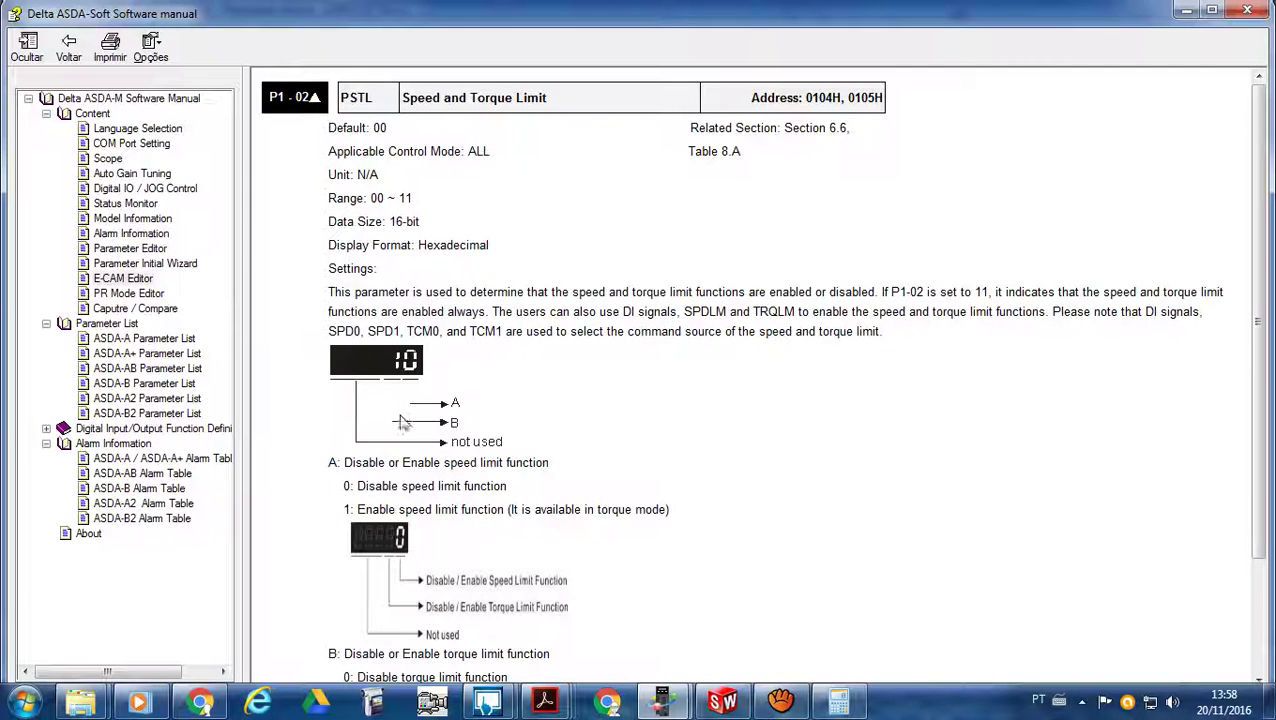
{"action": "scroll", "coordinate": [380, 368], "scroll_direction": "down", "scroll_amount": 3}
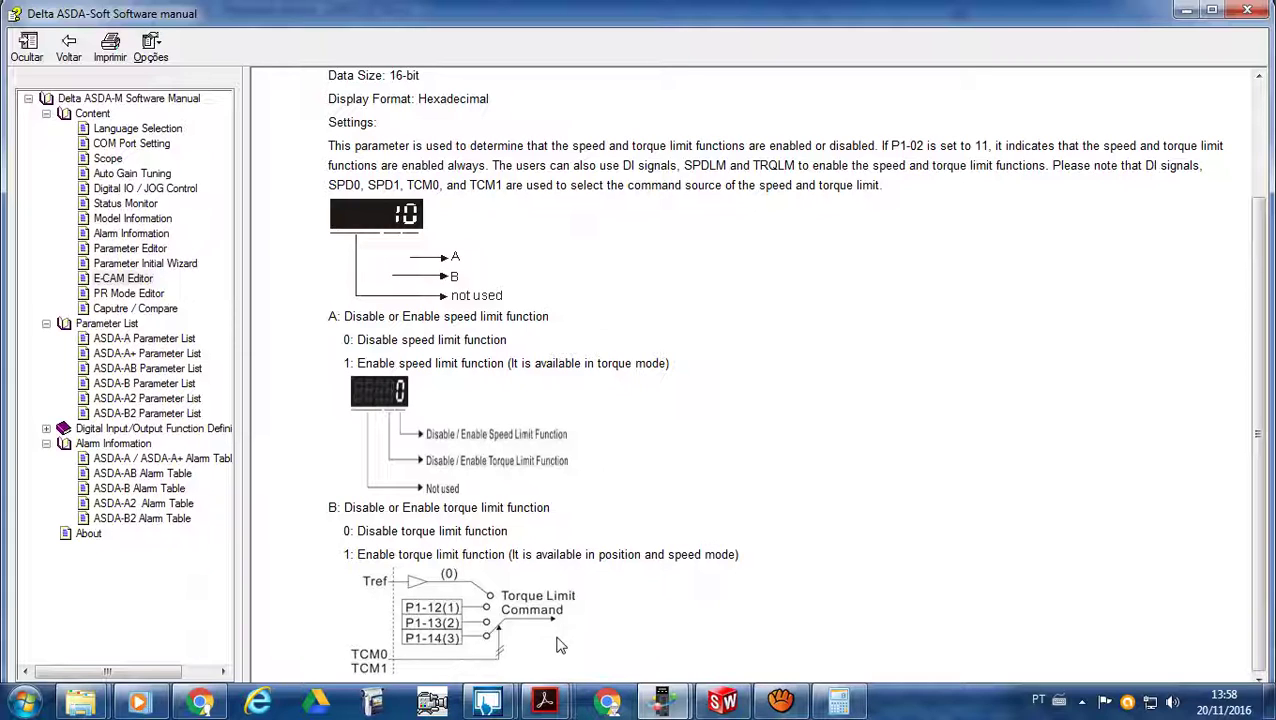
Set the Calculator to Programmer mode in binary, enter 10, and minimize it.
{"action": "left_click", "coordinate": [838, 700]}
{"action": "left_click", "coordinate": [636, 269]}
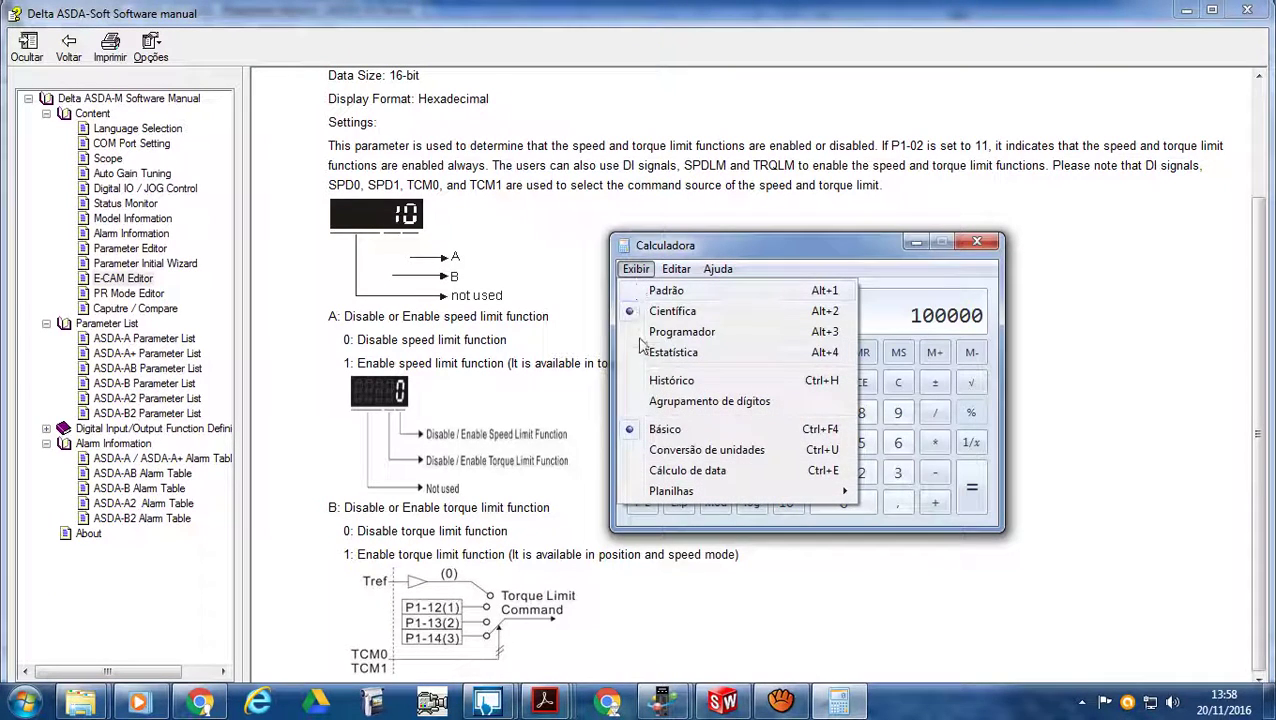
{"action": "left_click", "coordinate": [672, 336]}
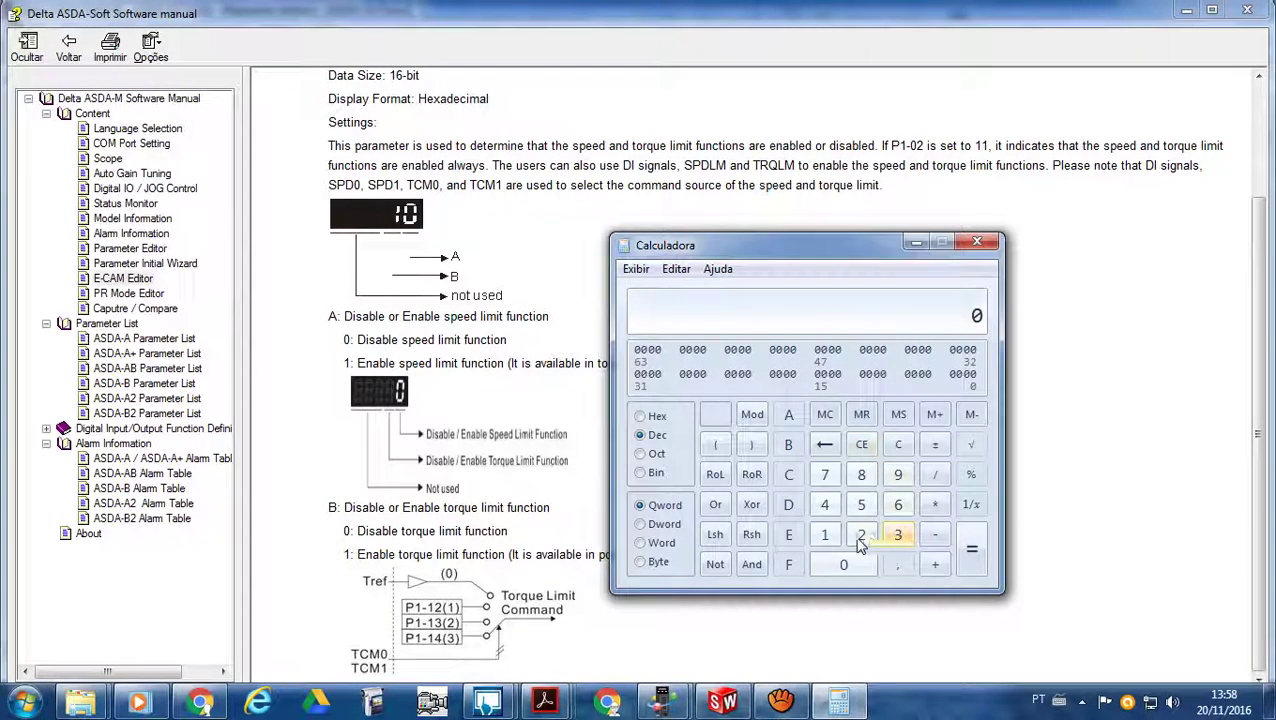
{"action": "left_click", "coordinate": [638, 472]}
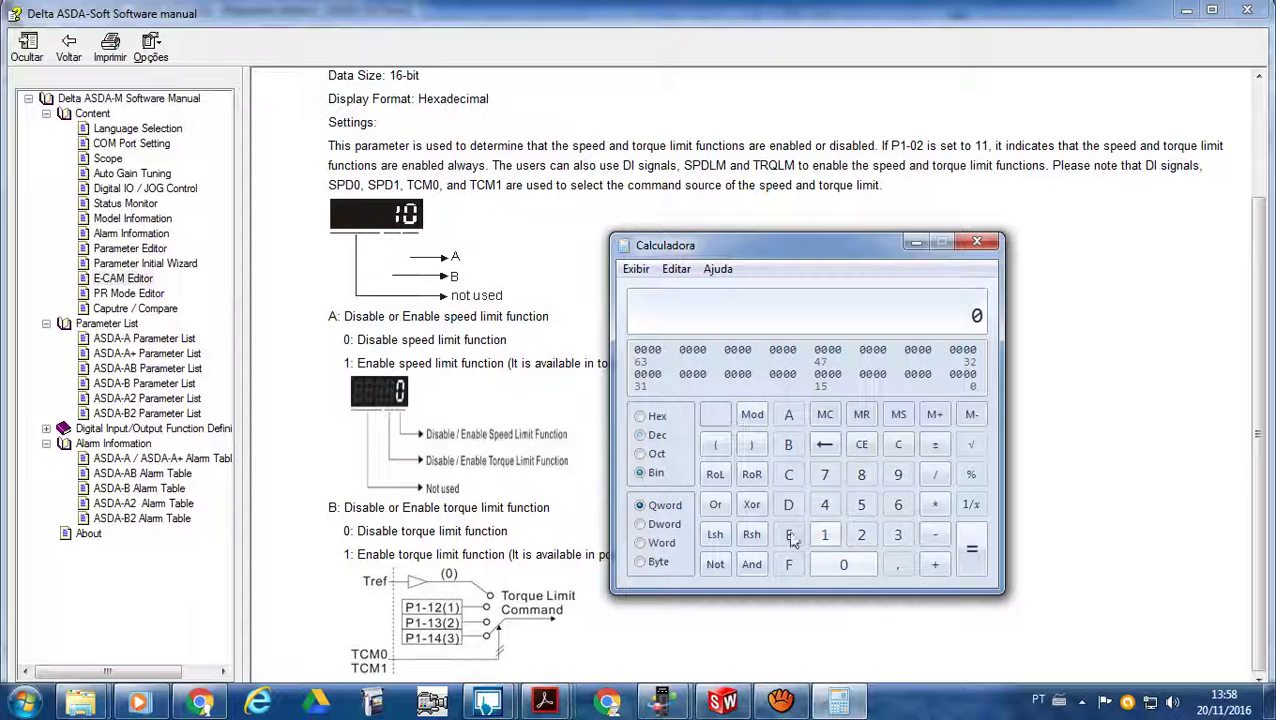
{"action": "left_click", "coordinate": [826, 535]}
{"action": "left_click", "coordinate": [841, 563]}
{"action": "left_click", "coordinate": [916, 243]}
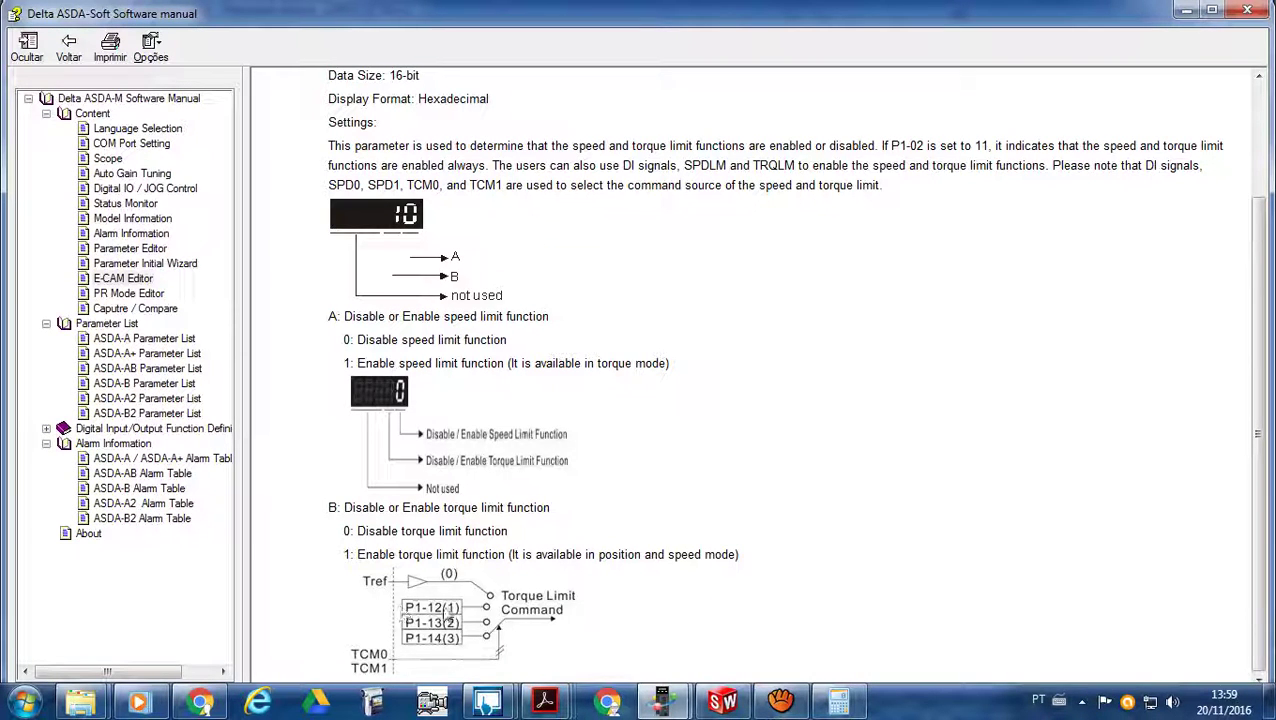
Bring up the Calculator, clear it, enter binary 1, and minimize it.
{"action": "left_click", "coordinate": [838, 702]}
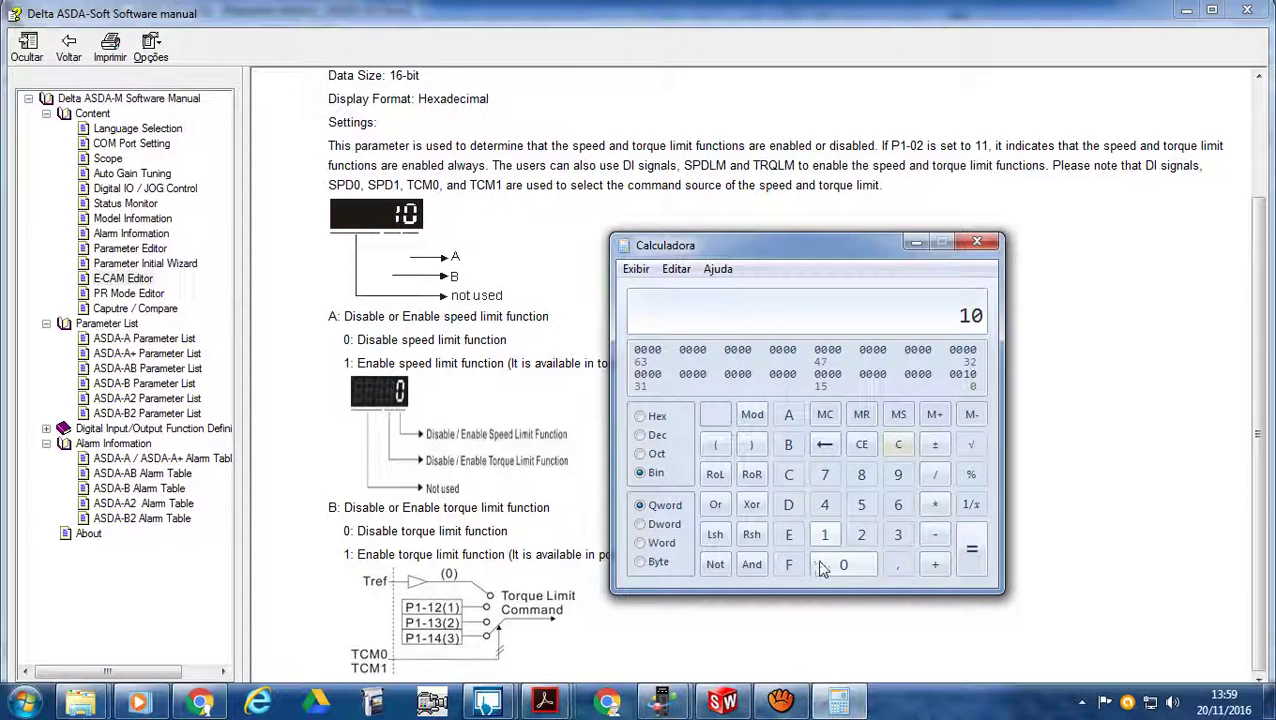
{"action": "left_click", "coordinate": [898, 444]}
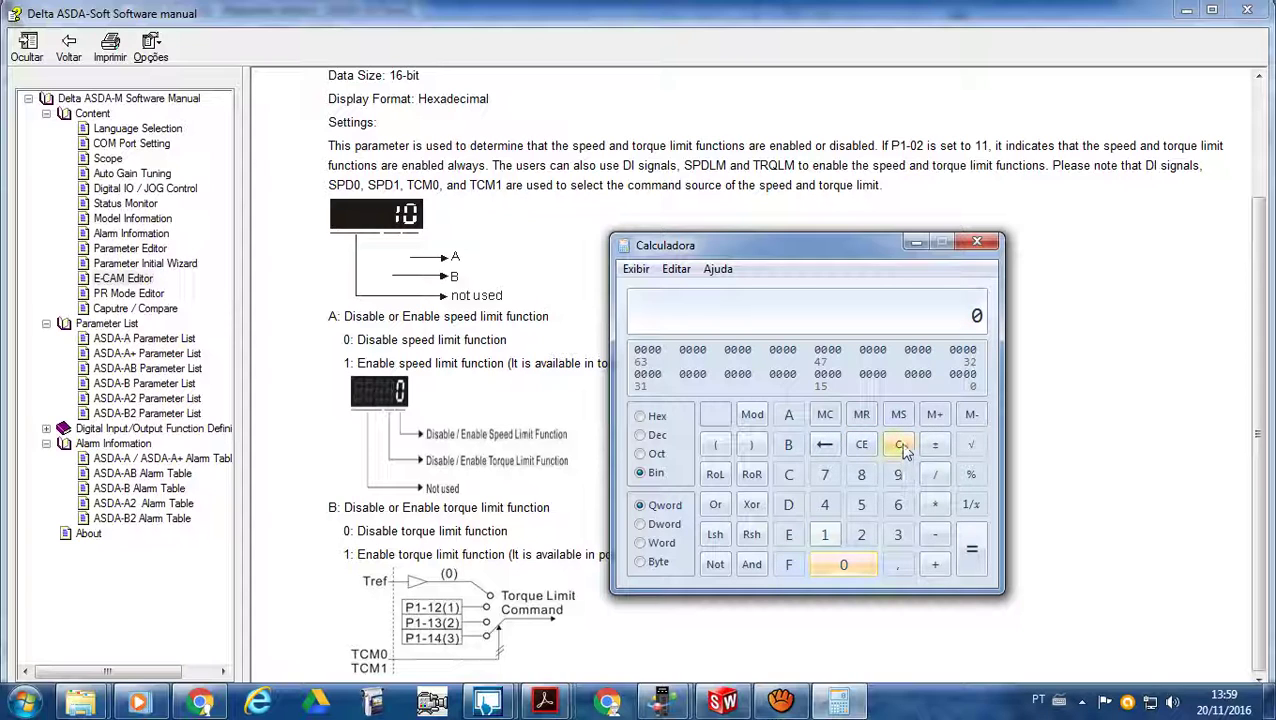
{"action": "left_click", "coordinate": [825, 534]}
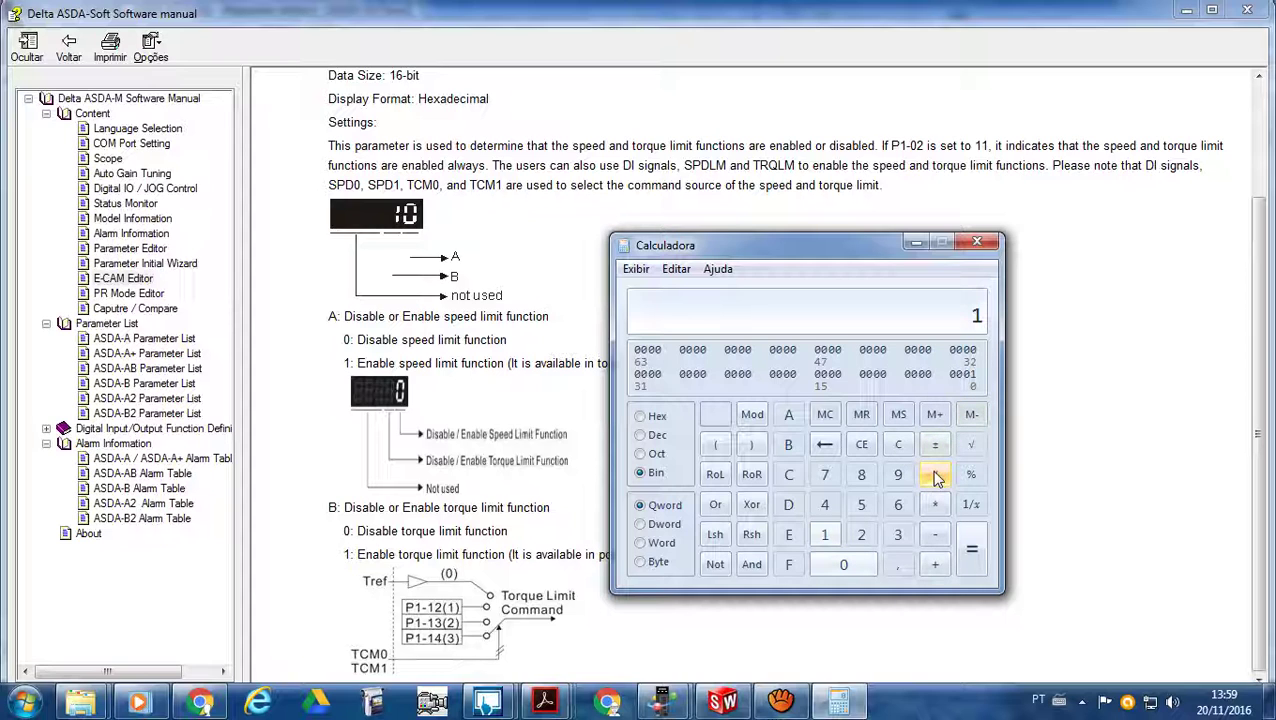
{"action": "left_click", "coordinate": [917, 244]}
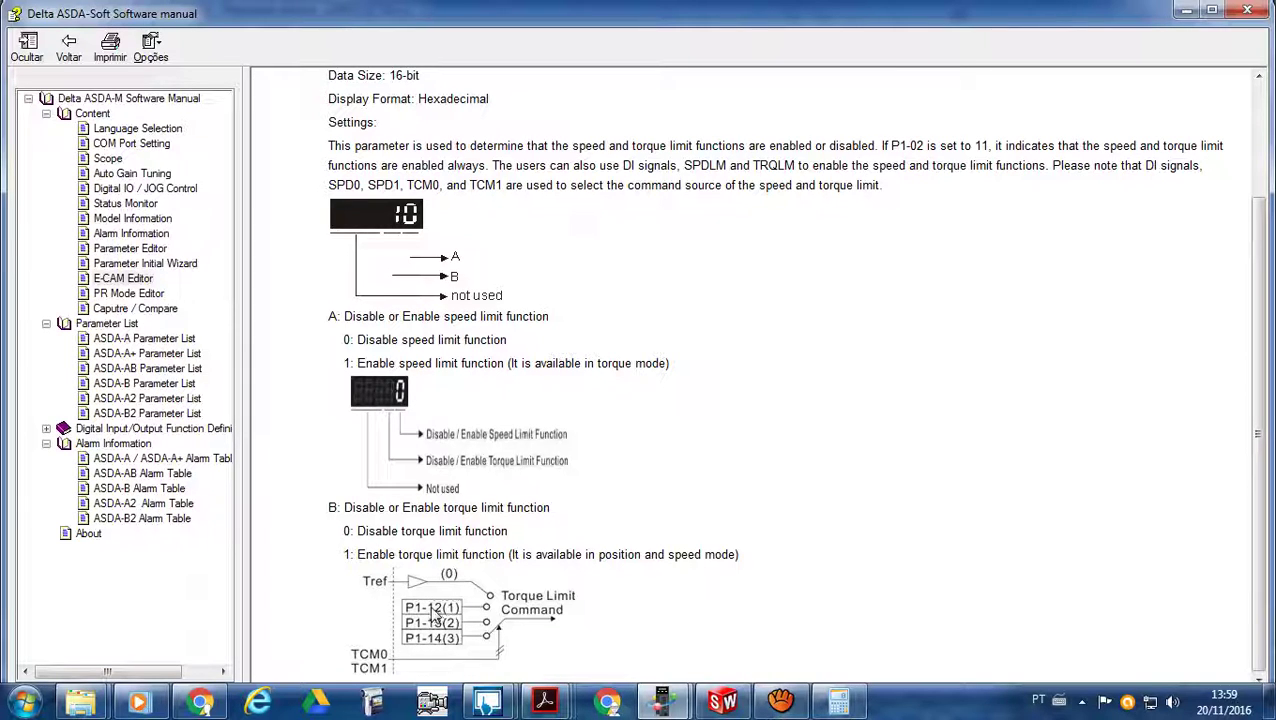
Review the P1-02 and P2-35 entries in the Delta application note PDF, and switch to ASDA-Soft to open the Status Monitor.
{"action": "mouse_move", "coordinate": [544, 700]}
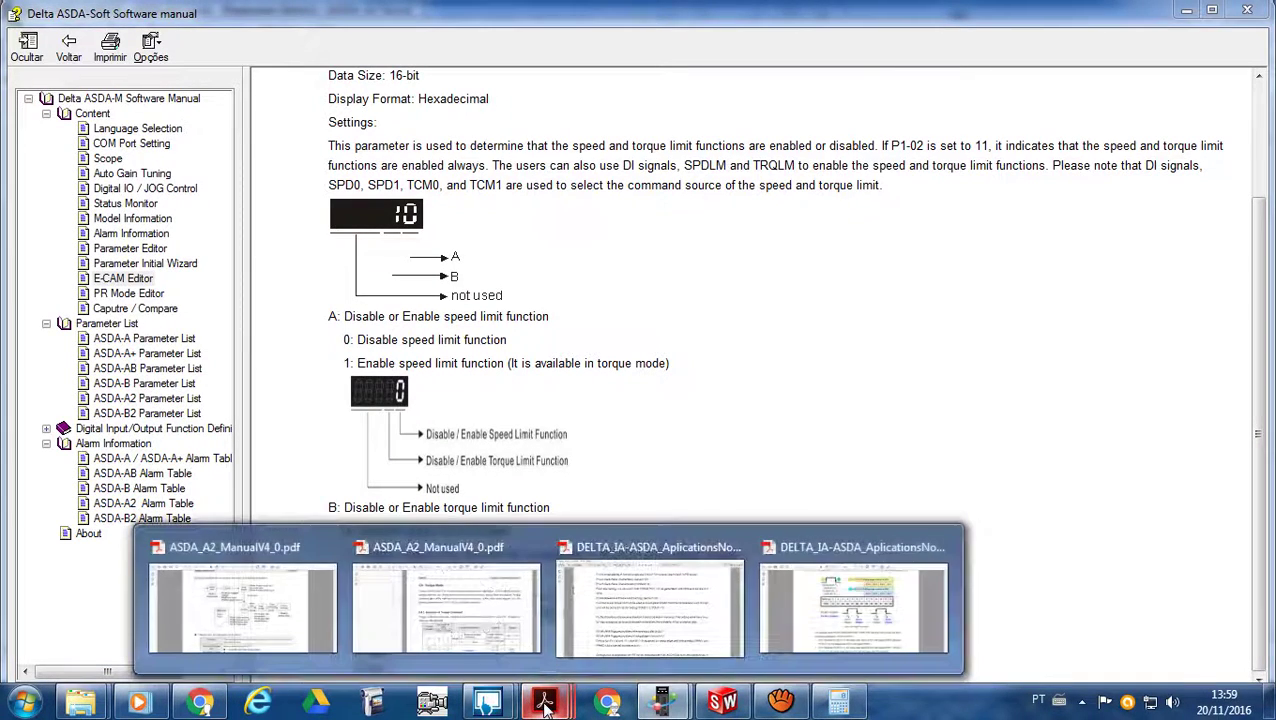
{"action": "left_click", "coordinate": [655, 612]}
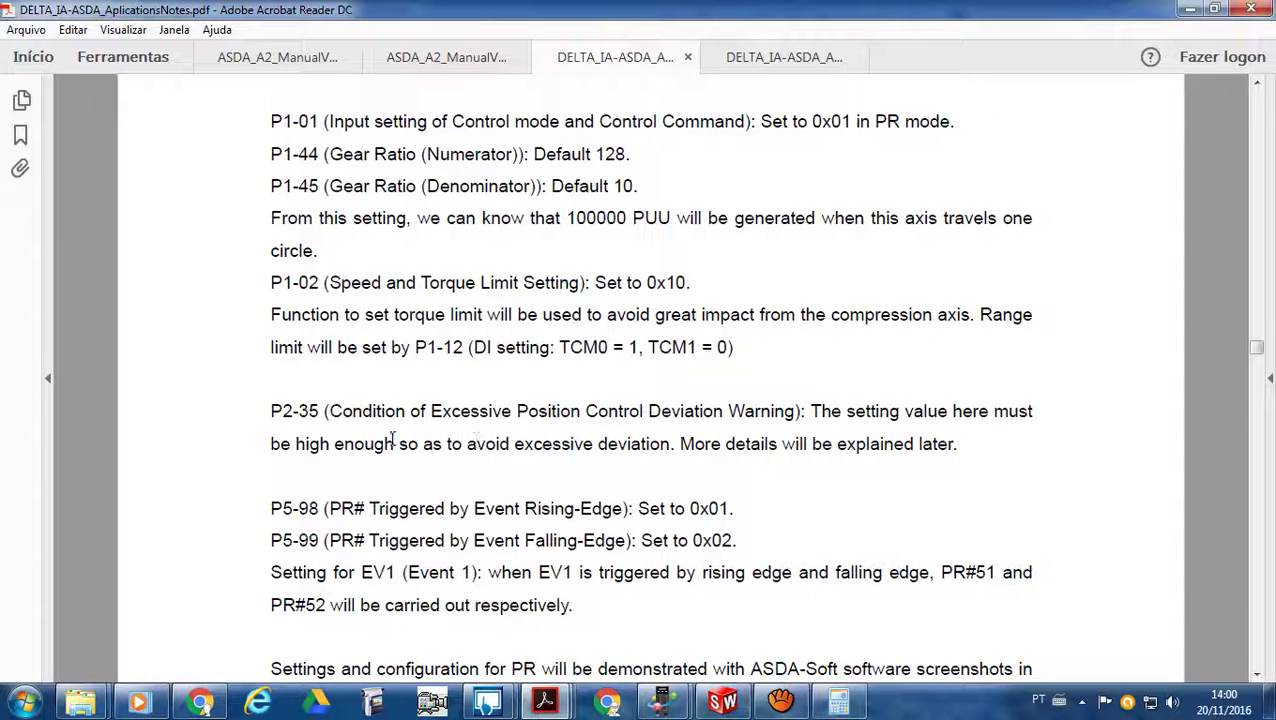
{"action": "mouse_move", "coordinate": [661, 702]}
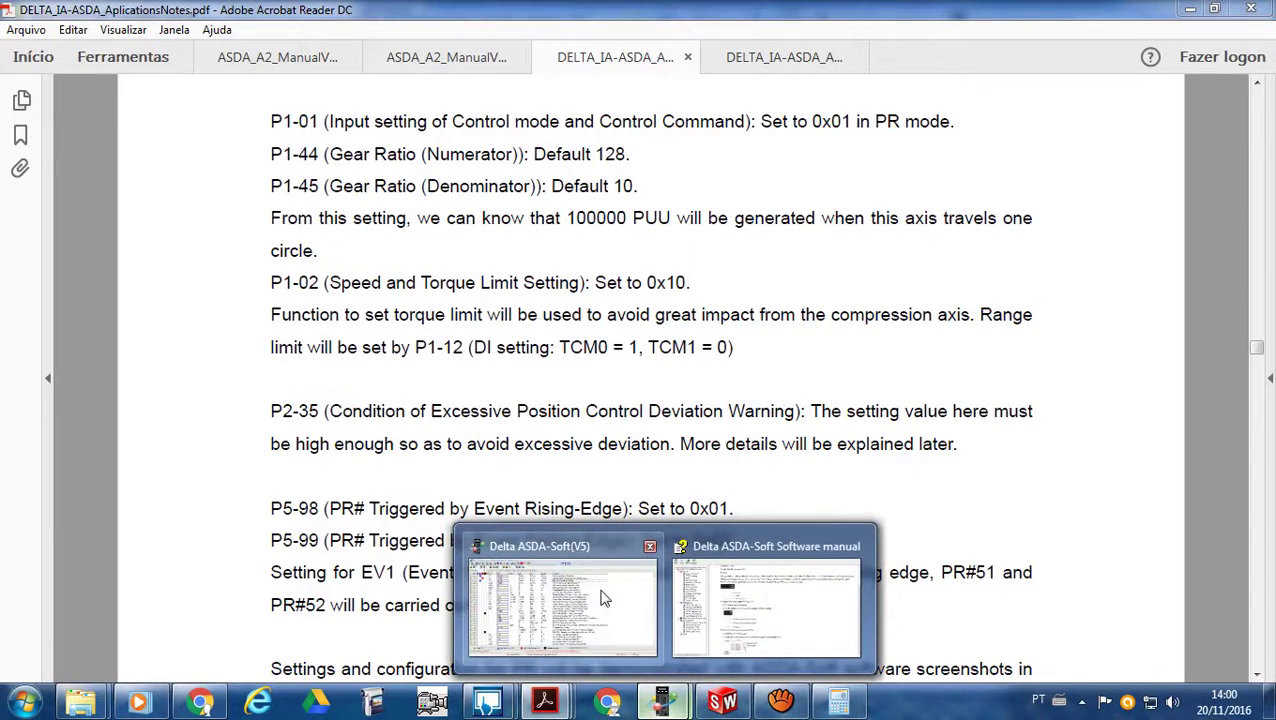
{"action": "left_click", "coordinate": [560, 590]}
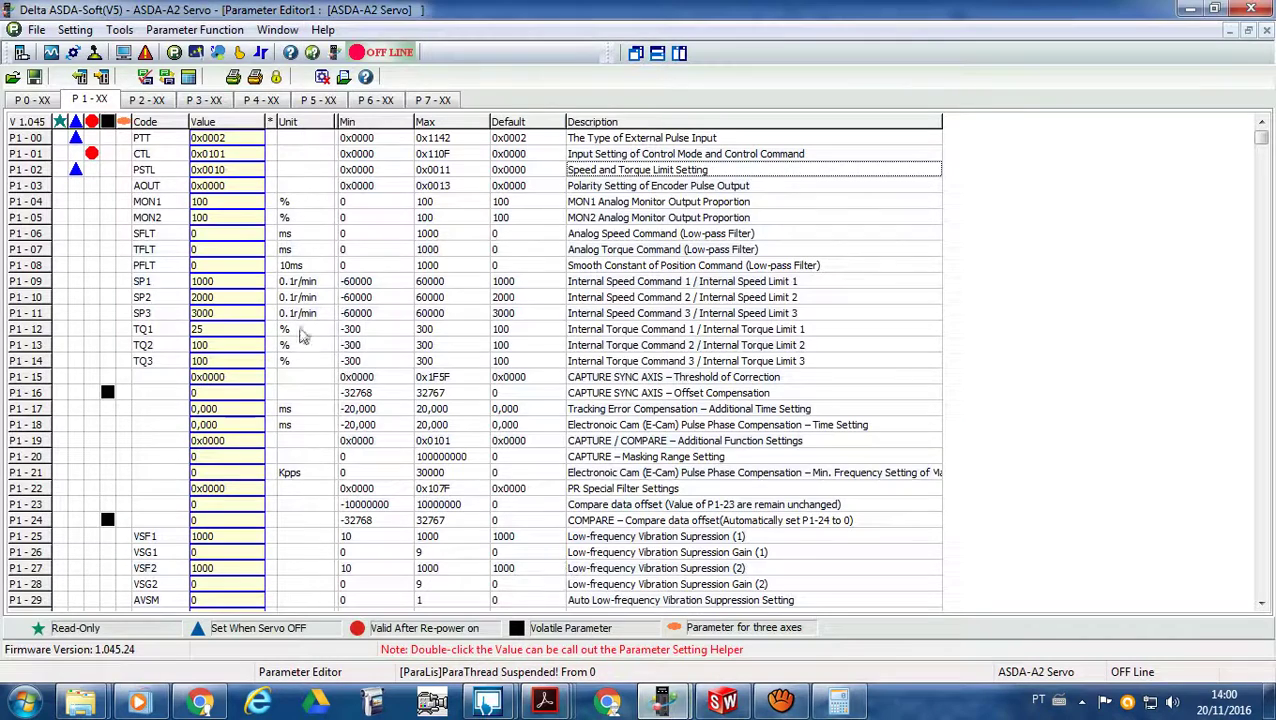
{"action": "left_click", "coordinate": [121, 54]}
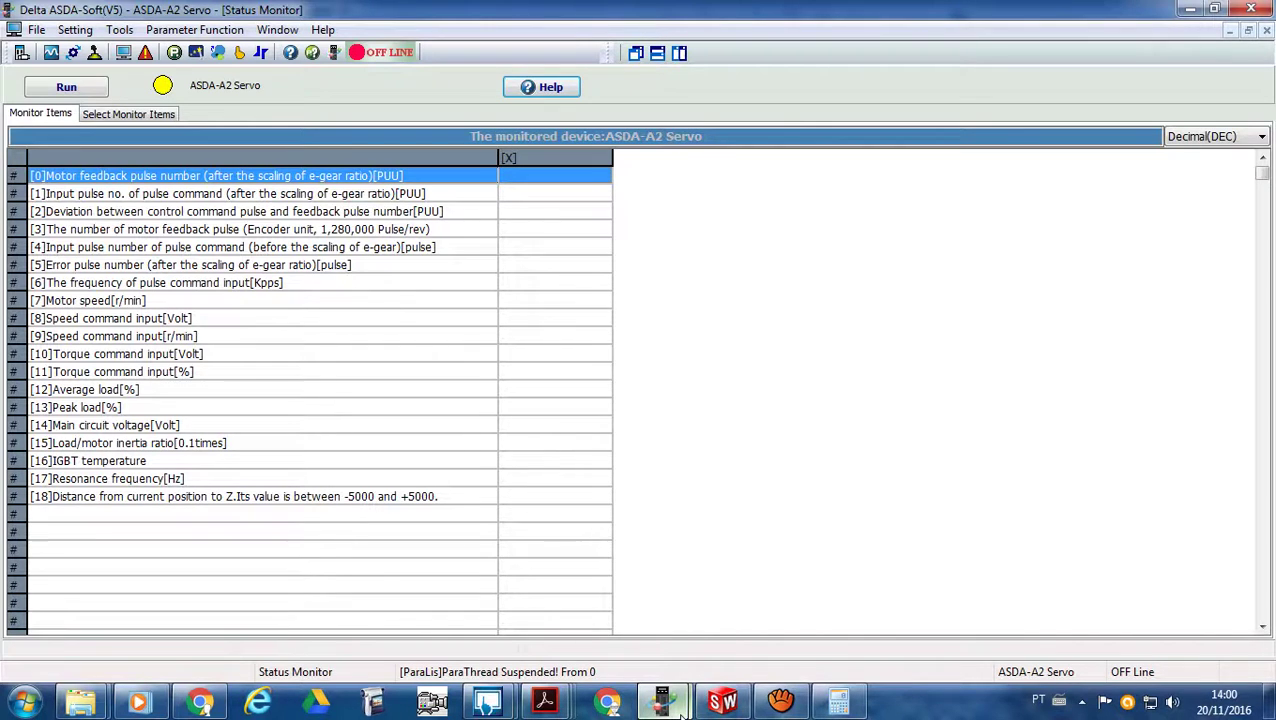
Switch back to the application note and read the P2-35, P5-98 and P5-99 settings for the slave axis.
{"action": "mouse_move", "coordinate": [545, 702]}
{"action": "left_click", "coordinate": [664, 626]}
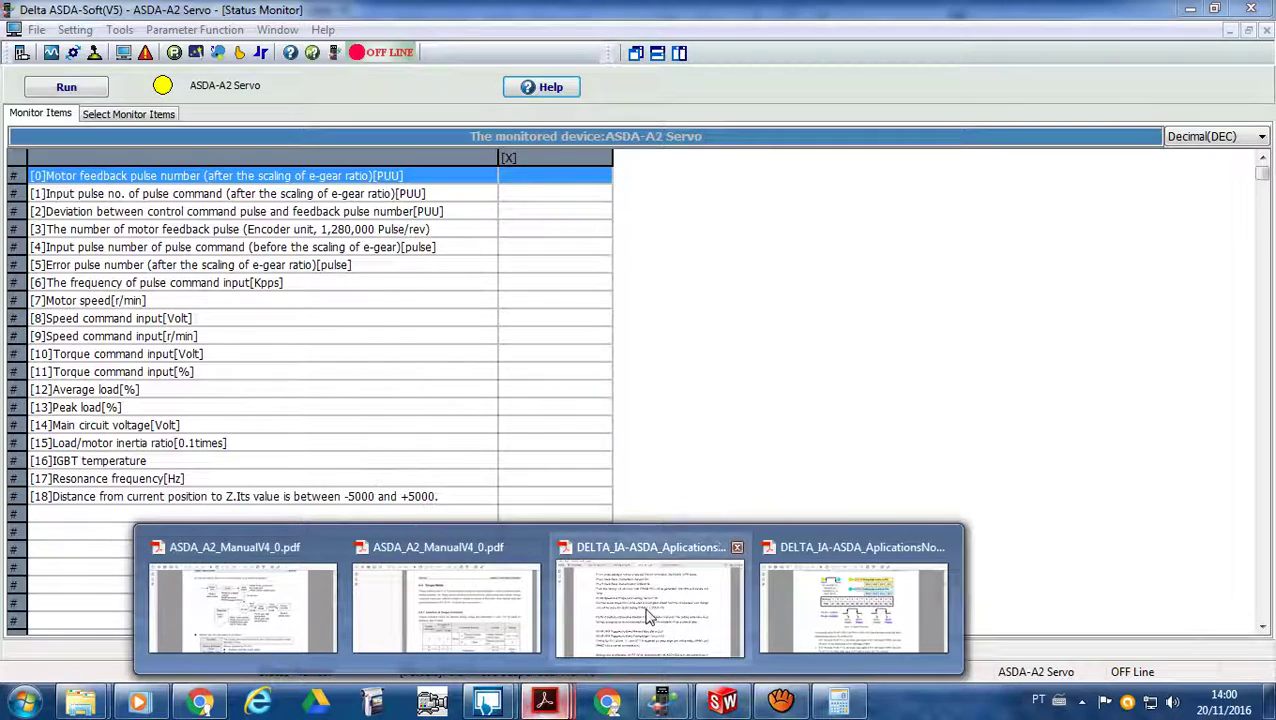
{"action": "left_click", "coordinate": [648, 617]}
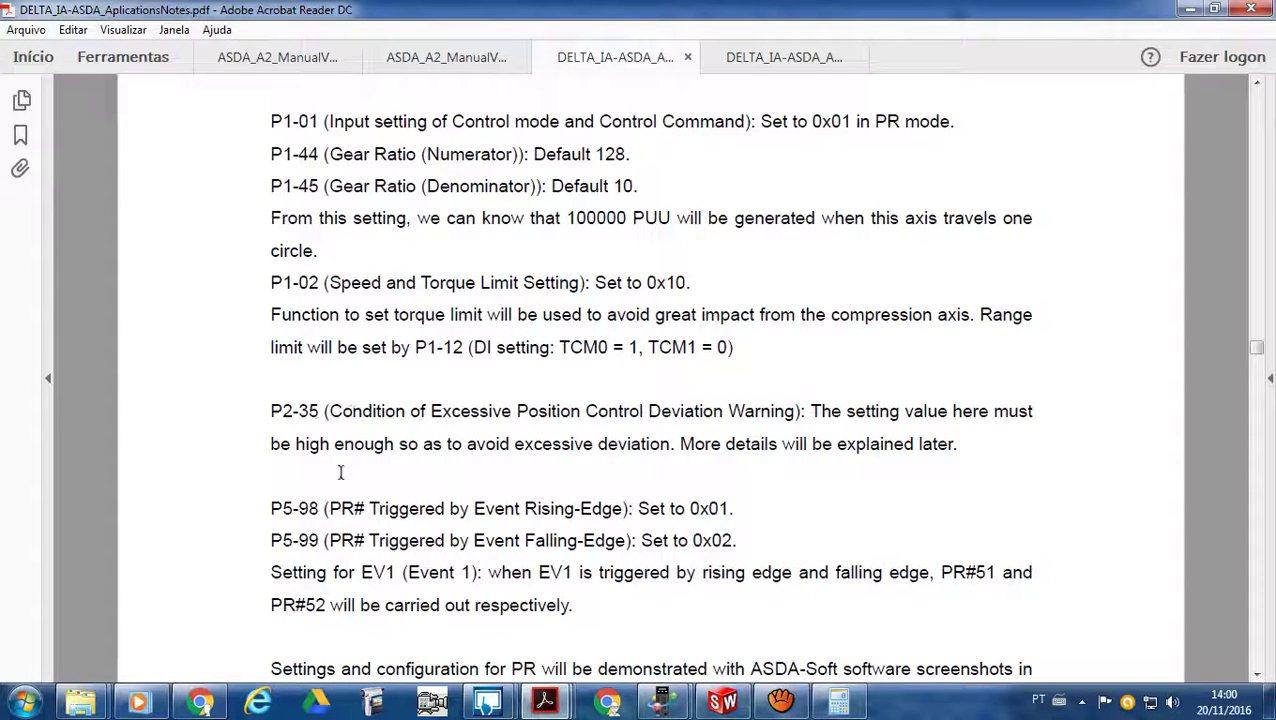
{"action": "scroll", "coordinate": [464, 473], "scroll_direction": "down", "scroll_amount": 2}
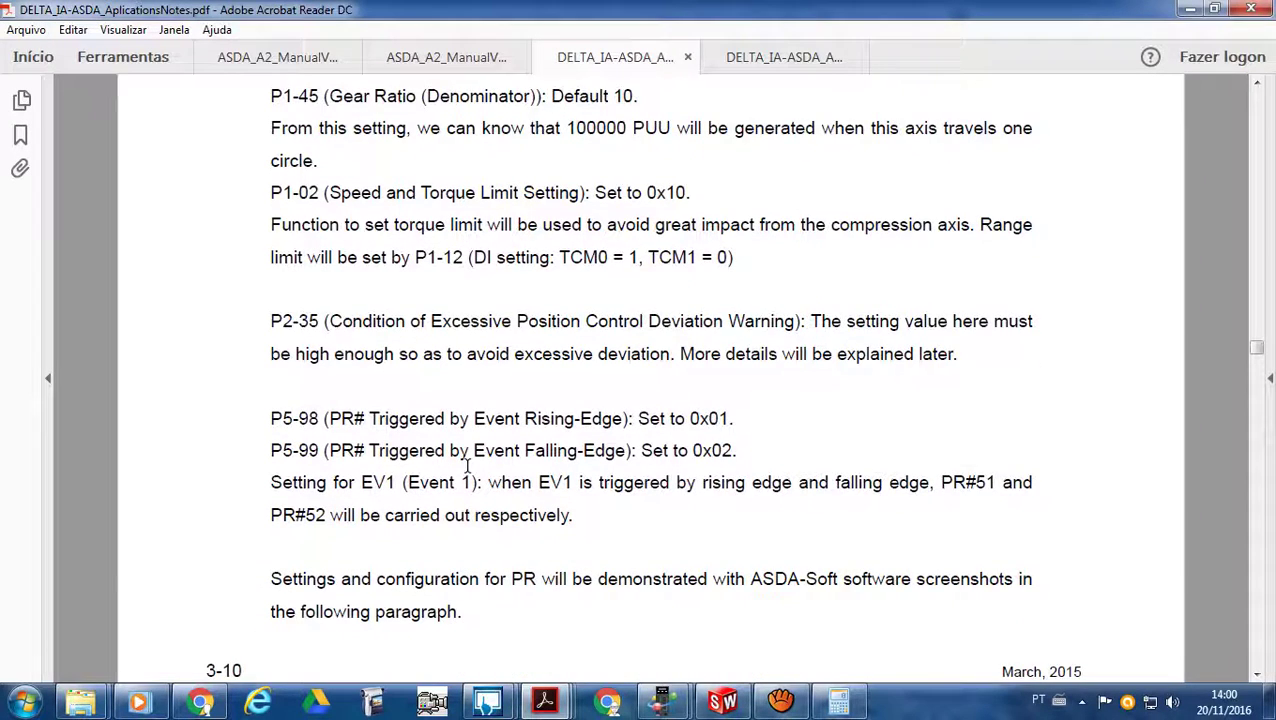
{"action": "scroll", "coordinate": [466, 468], "scroll_direction": "down", "scroll_amount": 2}
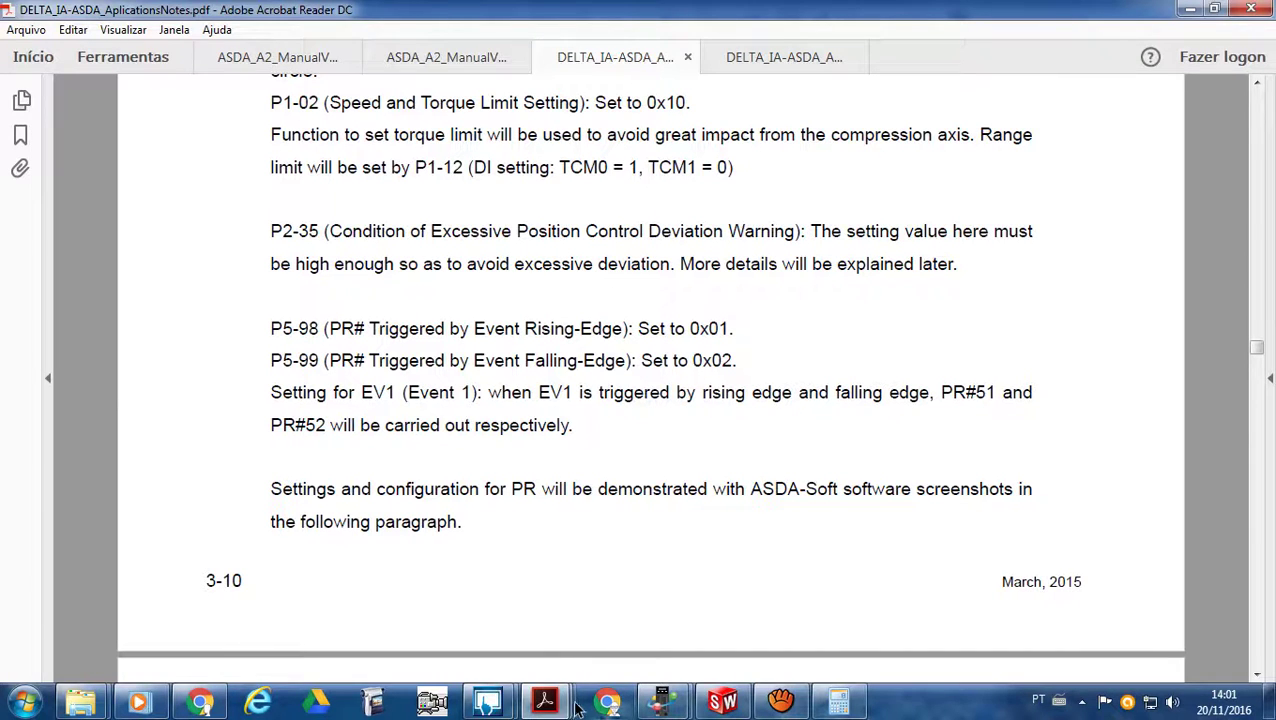
In the other open view of the application note, examine section 1.2.7.4 Event Trigger and Figure 1.36 on triggering PRs with P5-98 and P5-99.
{"action": "mouse_move", "coordinate": [548, 705]}
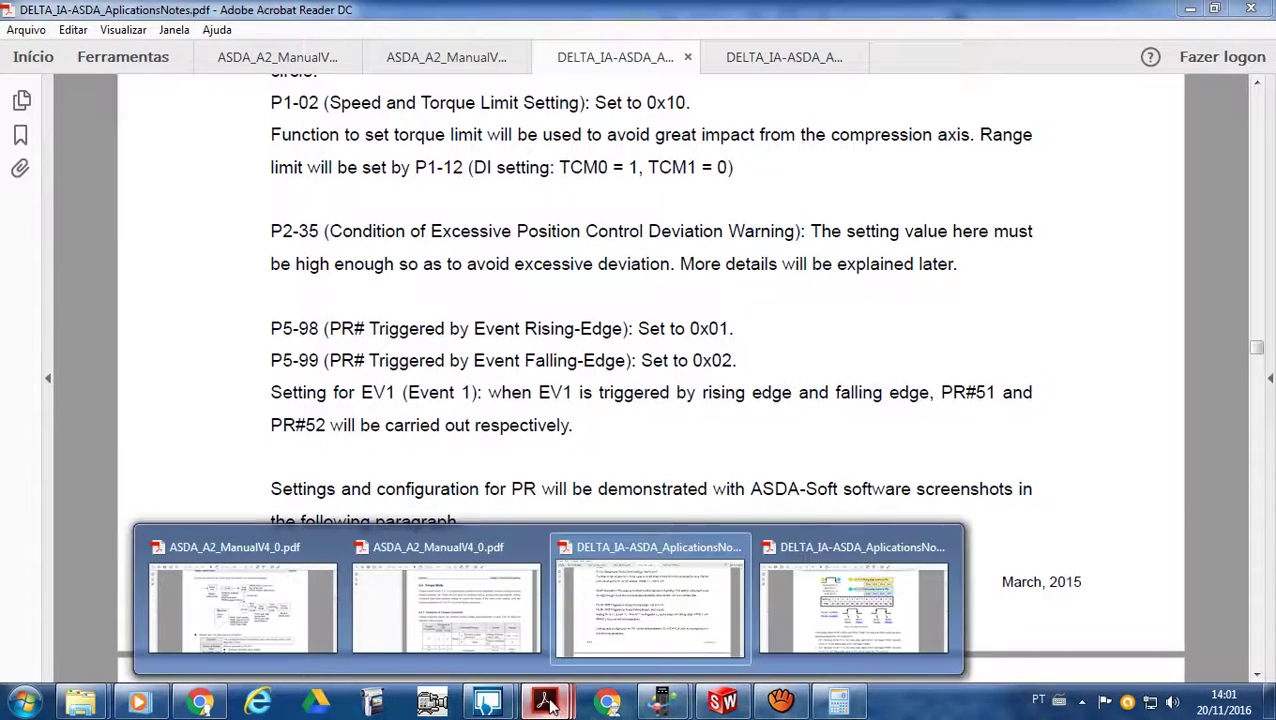
{"action": "left_click", "coordinate": [822, 624]}
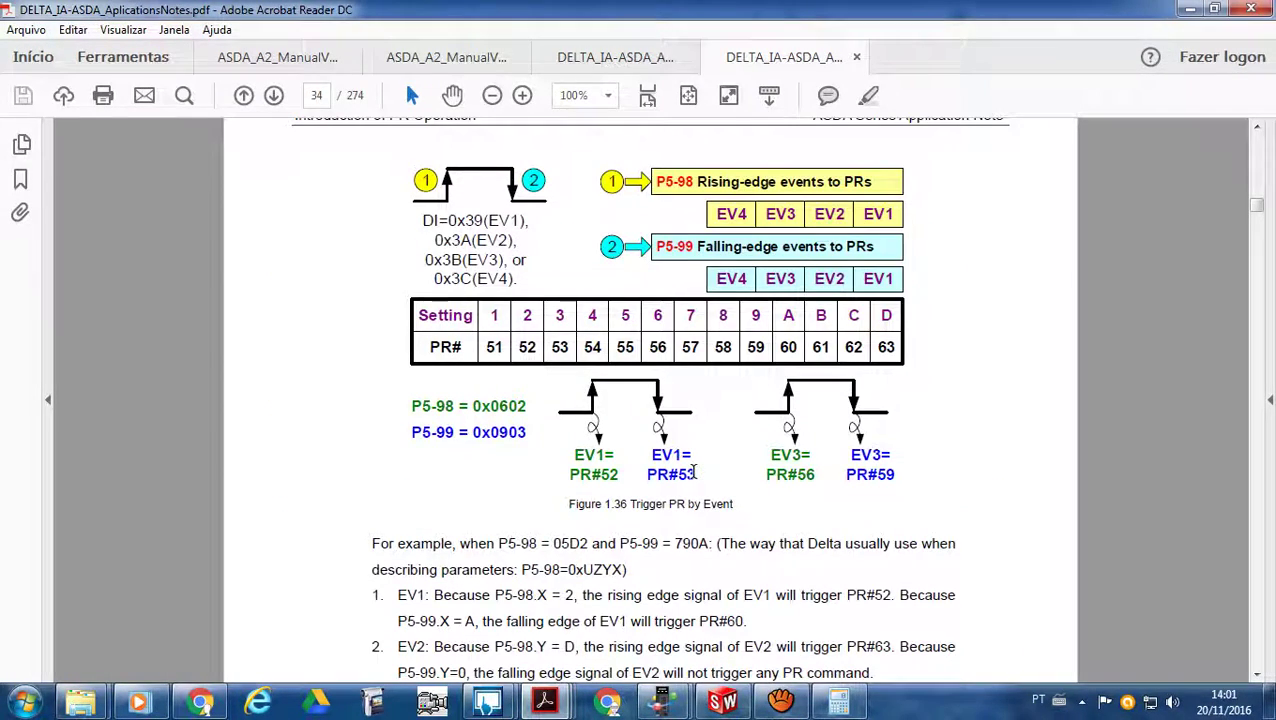
{"action": "scroll", "coordinate": [692, 470], "scroll_direction": "up", "scroll_amount": 5}
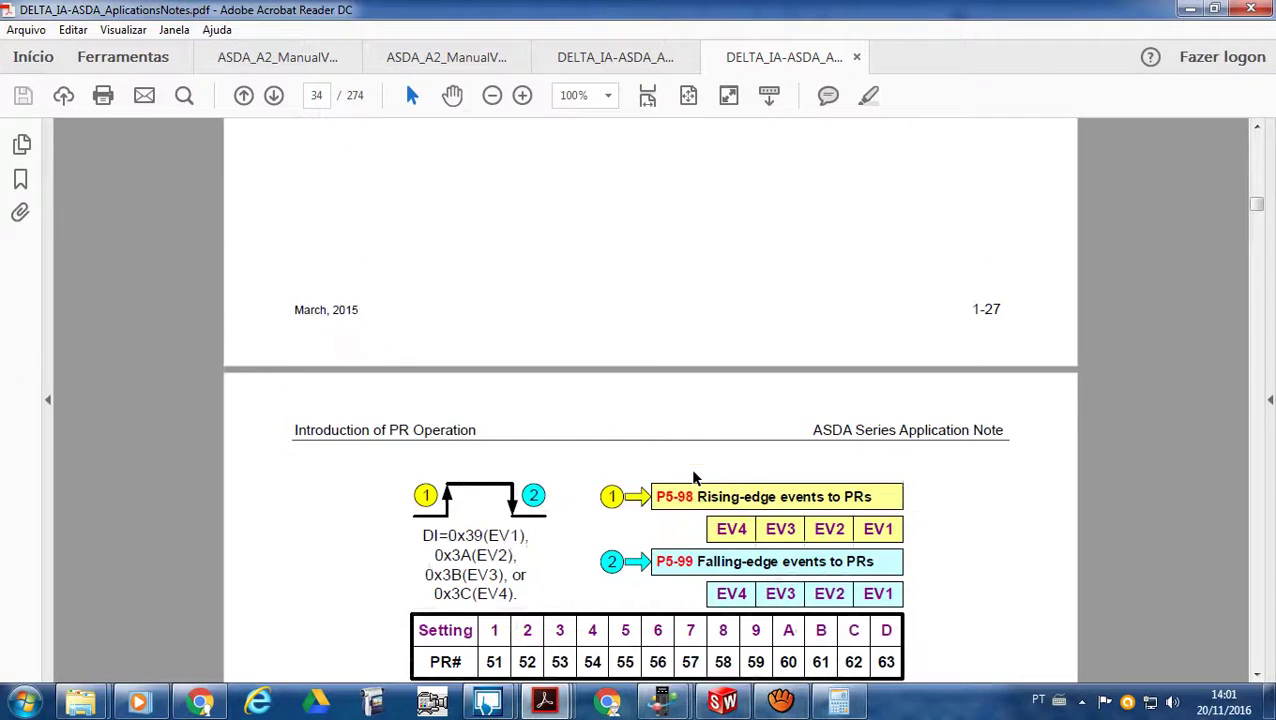
{"action": "scroll", "coordinate": [692, 470], "scroll_direction": "up", "scroll_amount": 3}
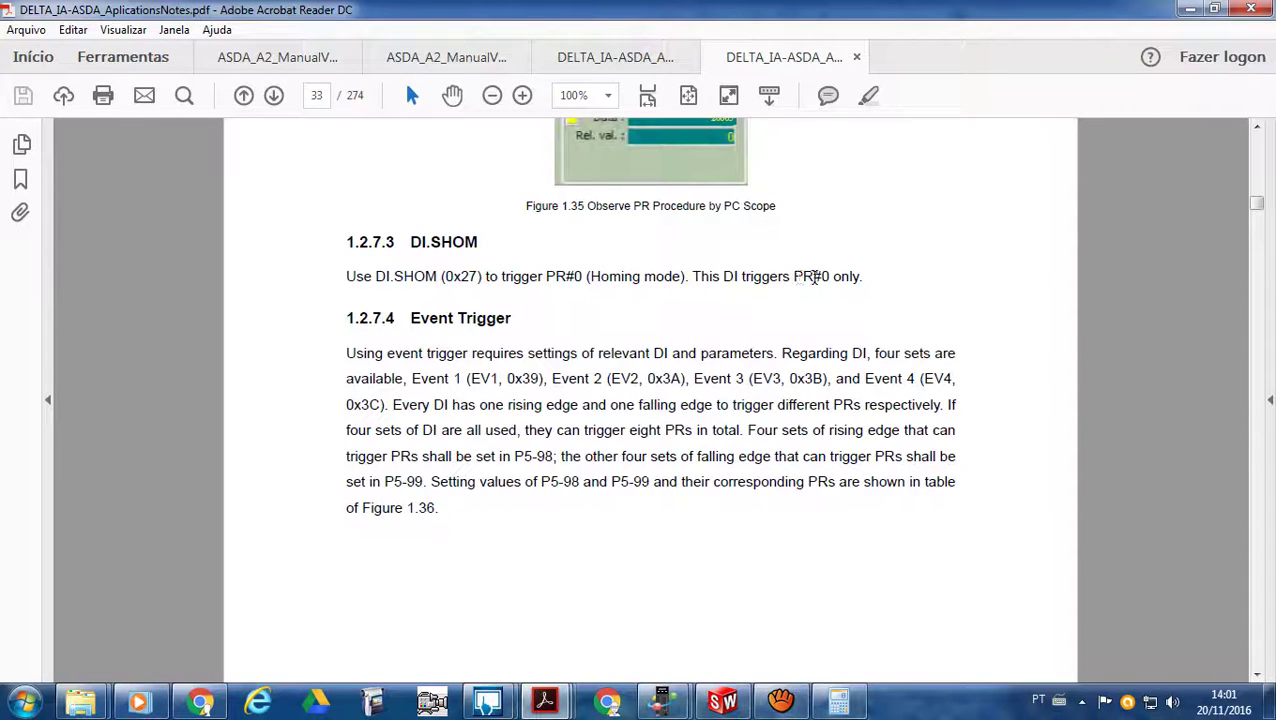
{"action": "scroll", "coordinate": [563, 425], "scroll_direction": "down", "scroll_amount": 8}
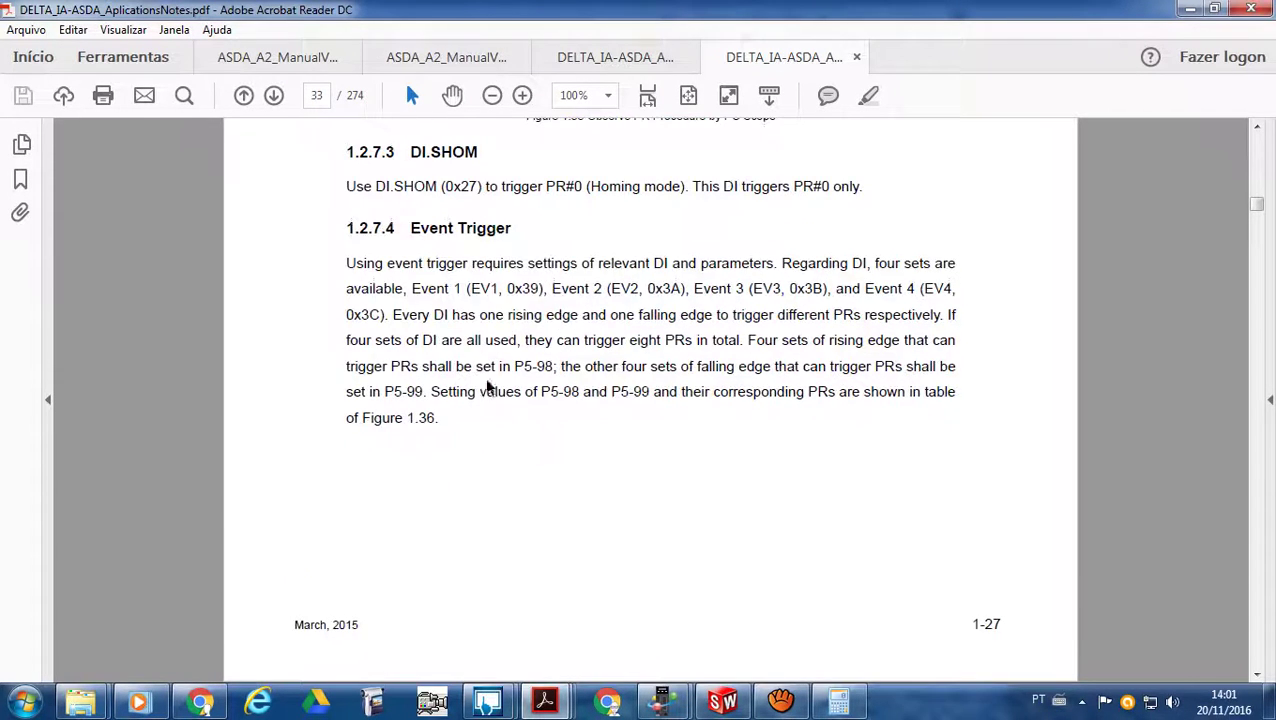
{"action": "scroll", "coordinate": [478, 348], "scroll_direction": "down", "scroll_amount": 4}
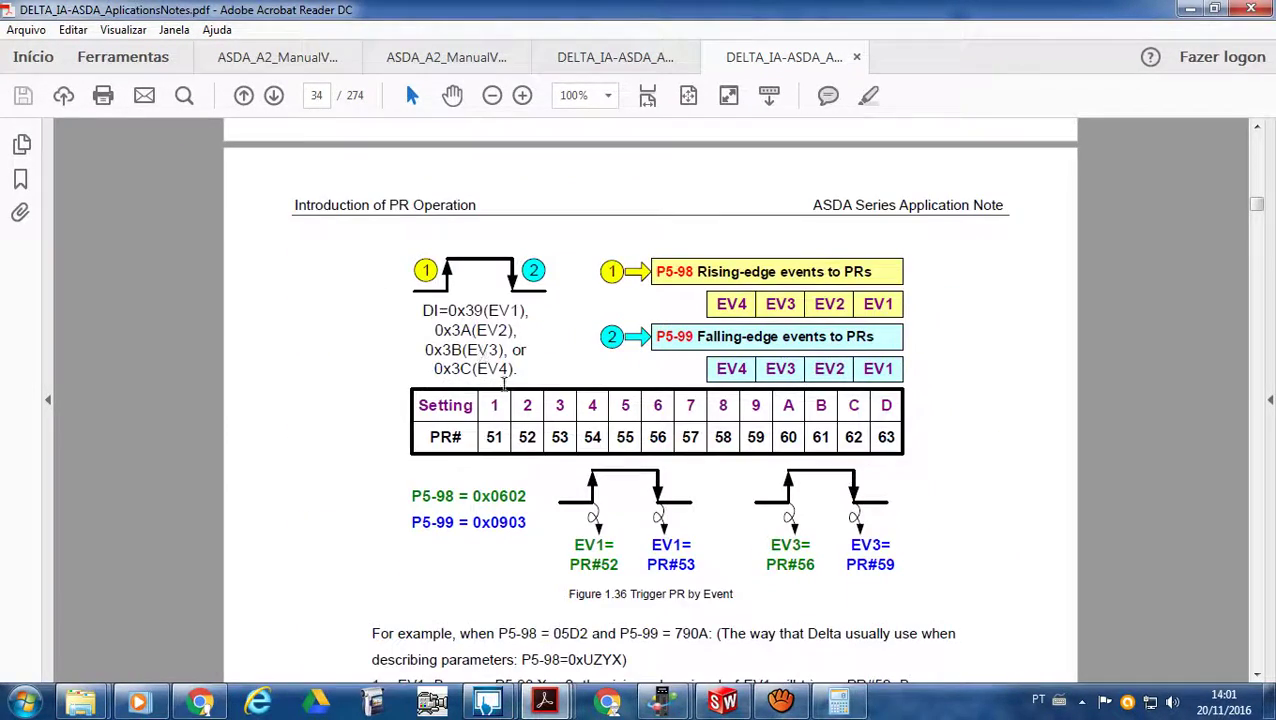
{"action": "scroll", "coordinate": [568, 453], "scroll_direction": "down", "scroll_amount": 2}
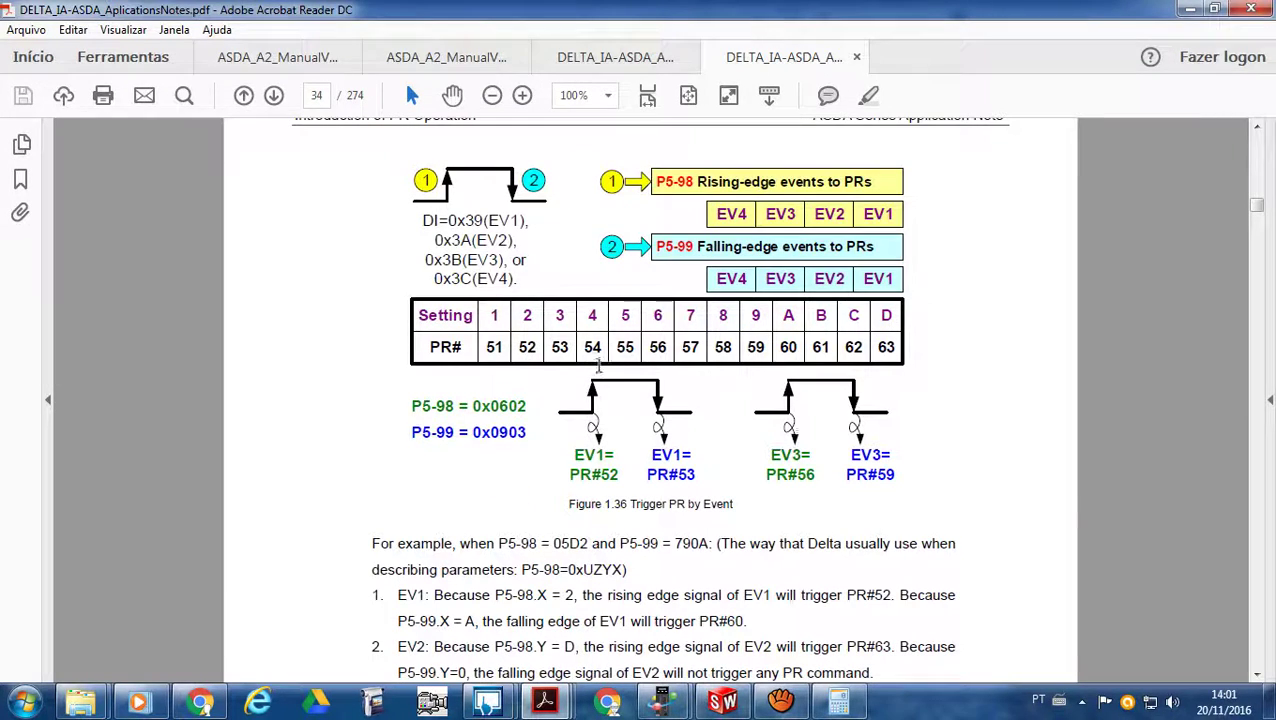